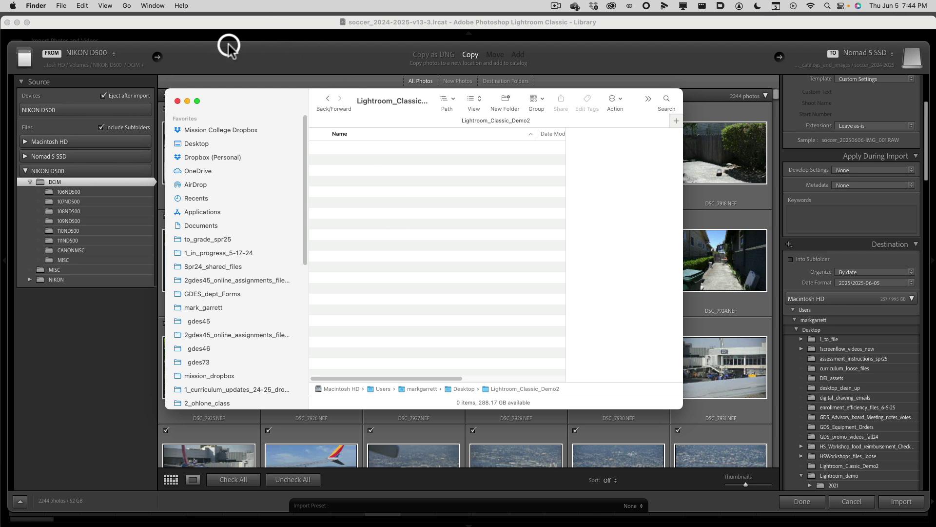
# - Check the Lightroom_Classic_Demo2 folder window in Finder and return to Lightroom Classic
pyautogui.click(94, 33)
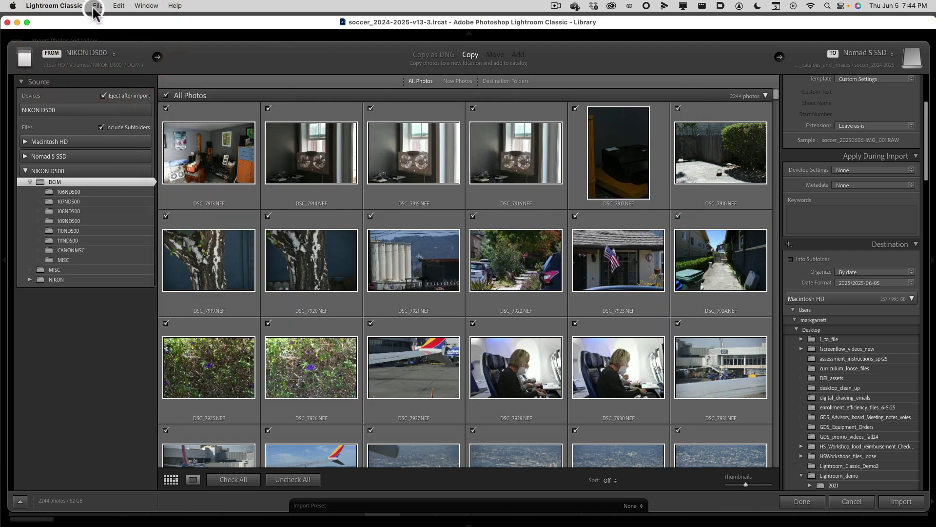
pyautogui.middleClick(93, 10)
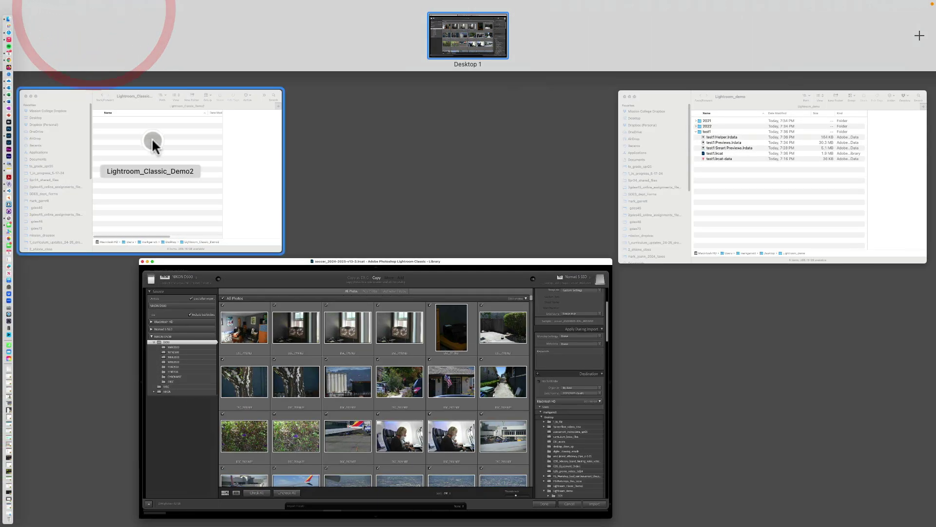
pyautogui.click(152, 139)
pyautogui.click(162, 23)
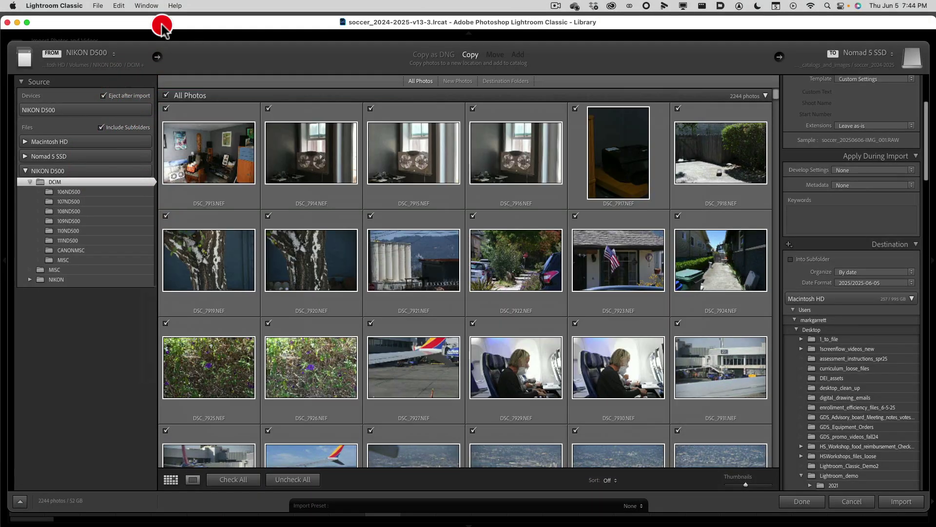
# - Start a new catalog and set its location to the Lightroom_Classic_Demo2 folder on the Desktop
pyautogui.click(98, 6)
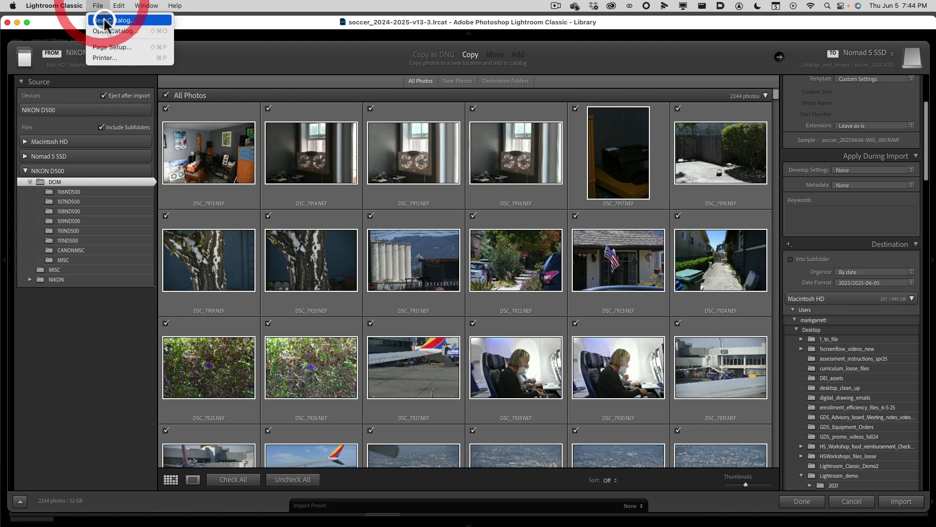
pyautogui.click(112, 20)
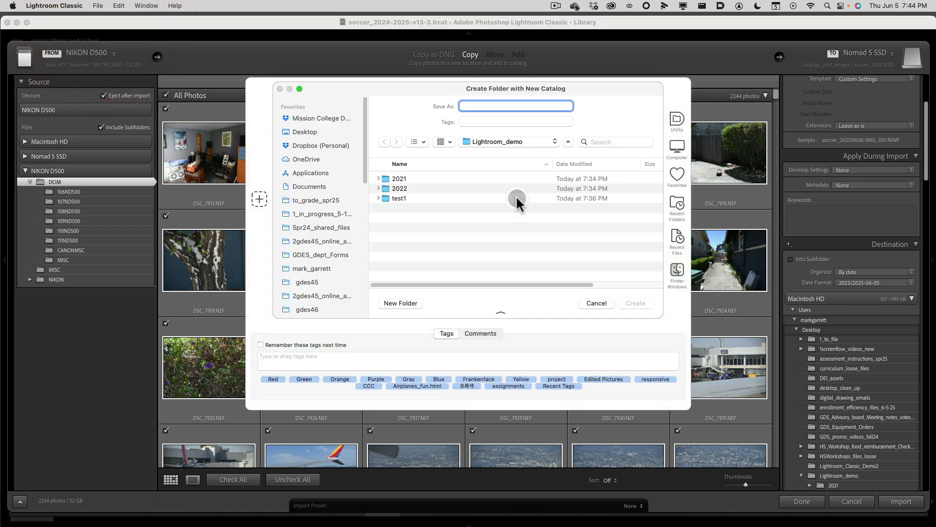
pyautogui.click(315, 129)
pyautogui.scroll(-3, 472, 241)
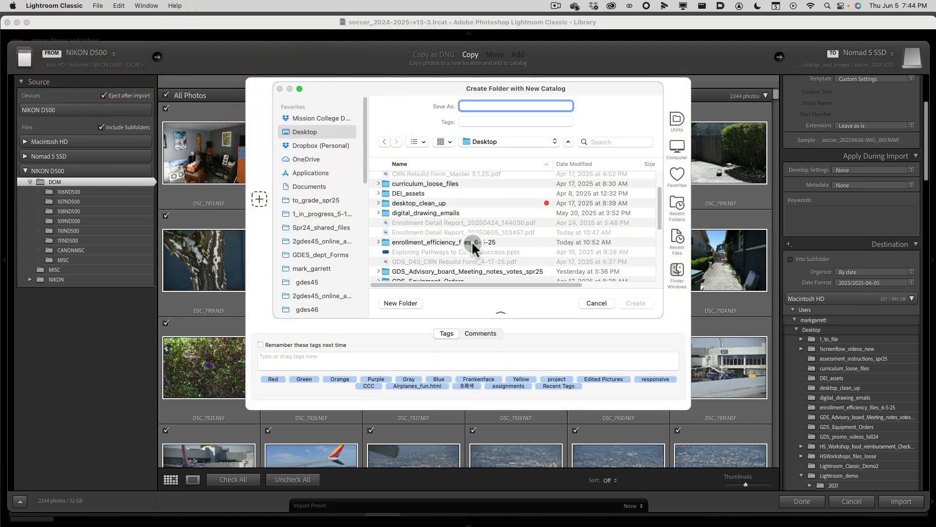
pyautogui.scroll(-5, 472, 241)
pyautogui.doubleClick(446, 242)
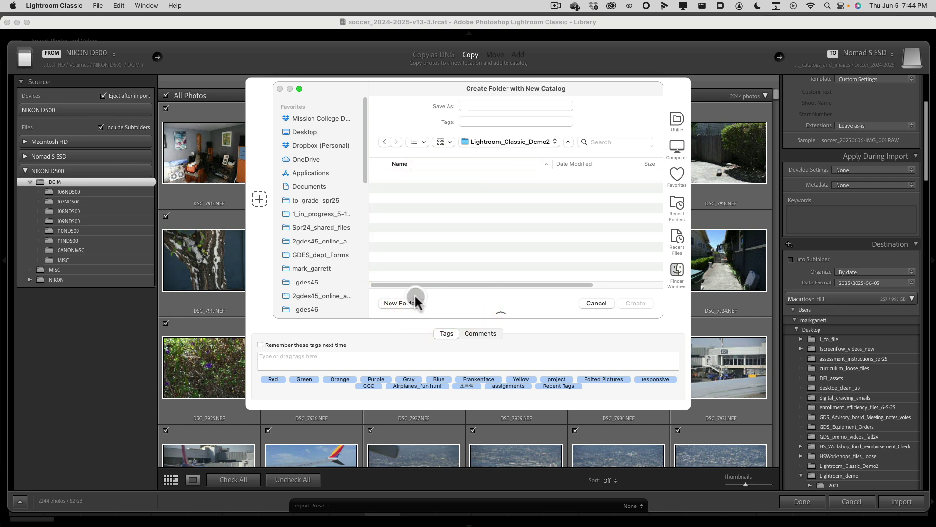
# - Name the new catalog surfing and create it, closing the import dialog and skipping the old catalog's backup this time
pyautogui.click(476, 105)
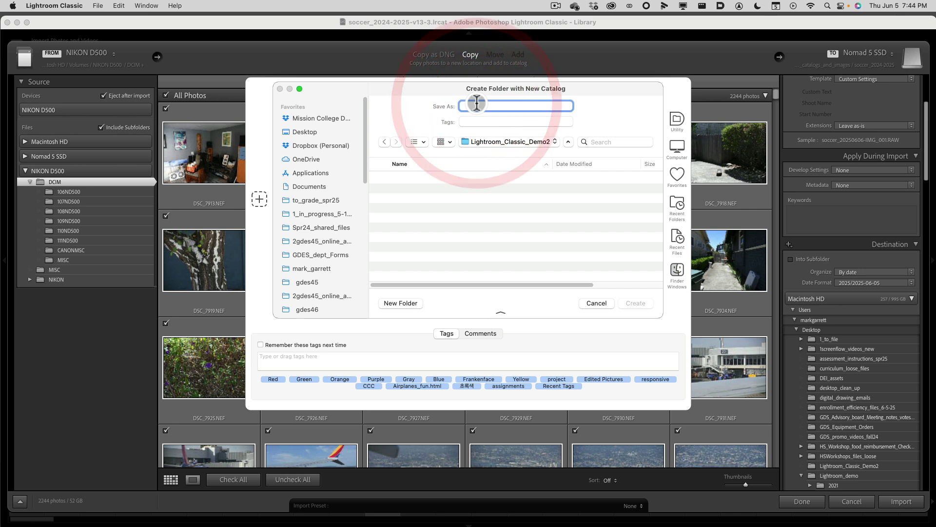
pyautogui.write('surfing')
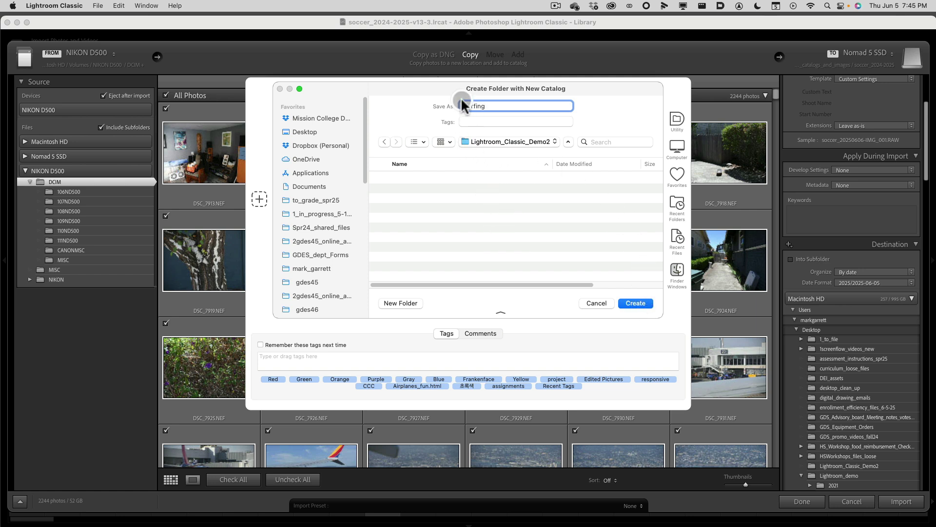
pyautogui.click(627, 301)
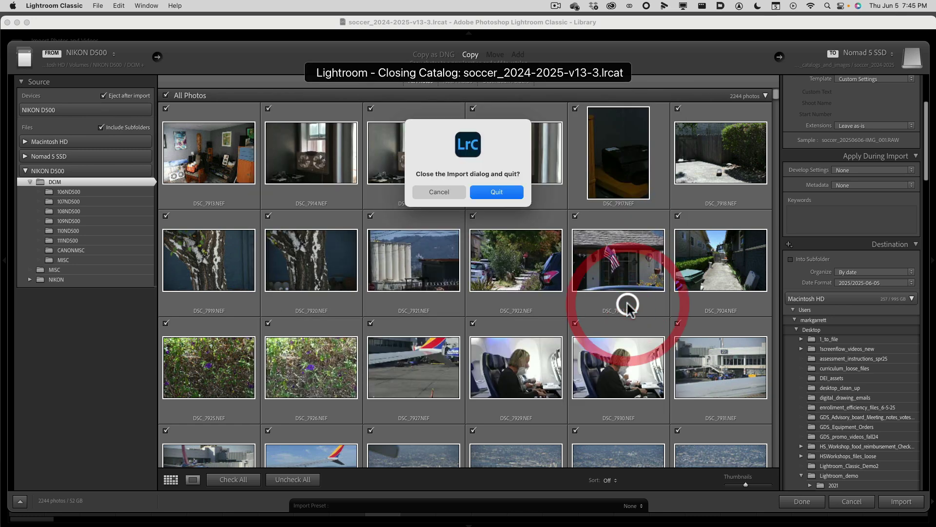
pyautogui.click(488, 189)
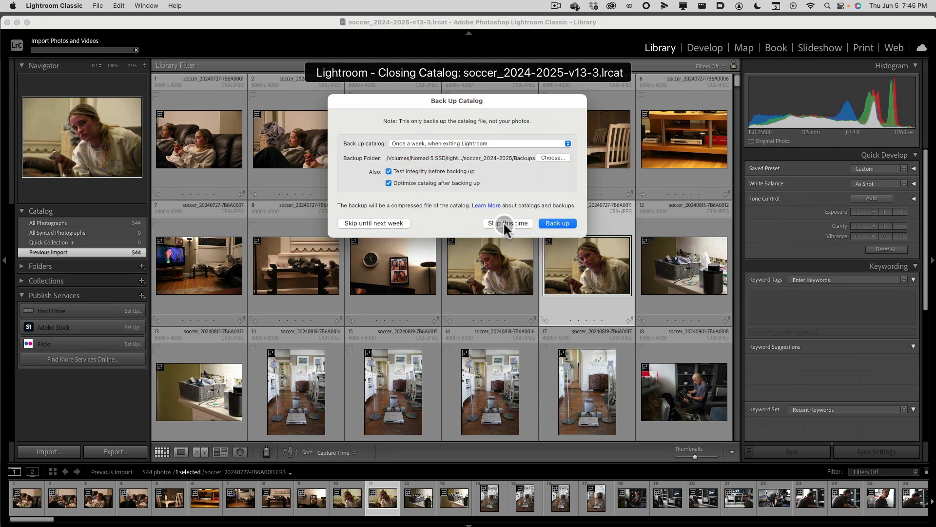
pyautogui.click(505, 224)
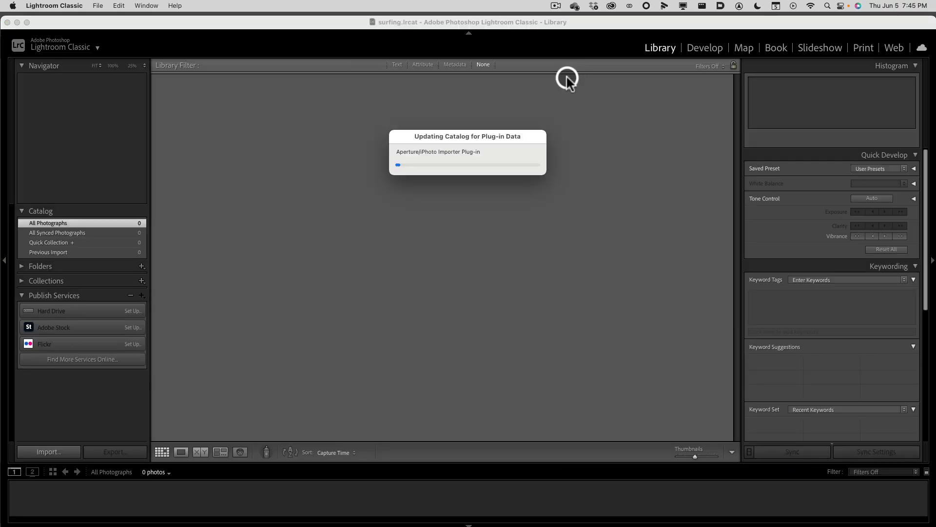
# - Switch to Finder, expand the surfing folder in Lightroom_Classic_Demo2, and narrow the Name column to examine its catalog files and dates
pyautogui.hotkey('ctrl', 'Up')
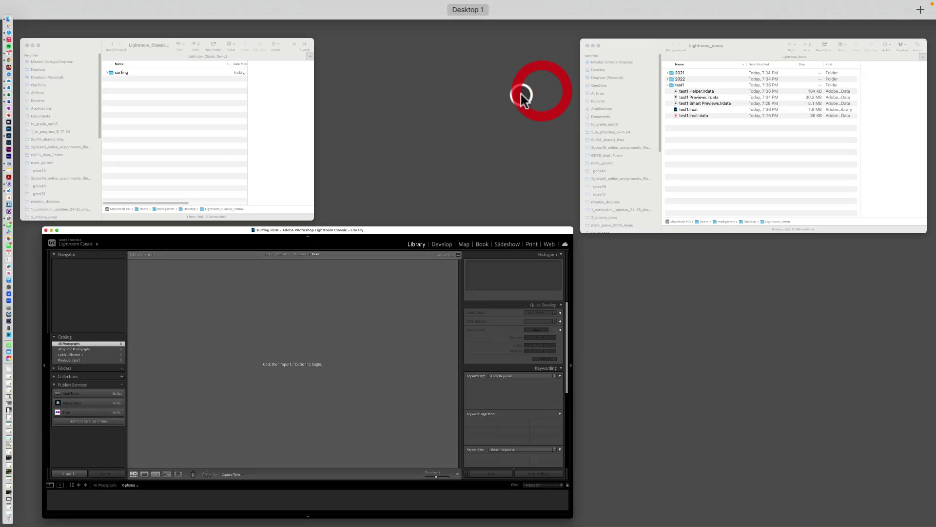
pyautogui.click(147, 106)
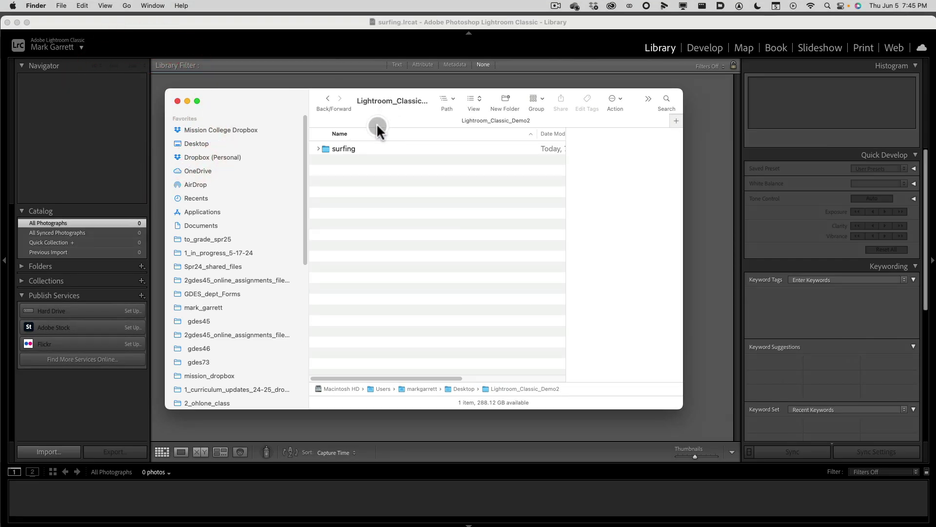
pyautogui.click(319, 148)
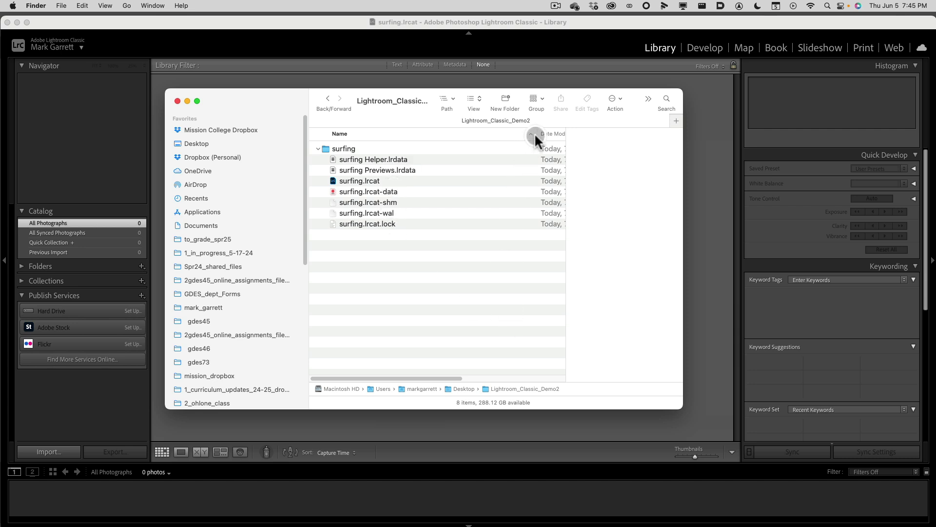
pyautogui.moveTo(536, 134); pyautogui.dragTo(454, 140)
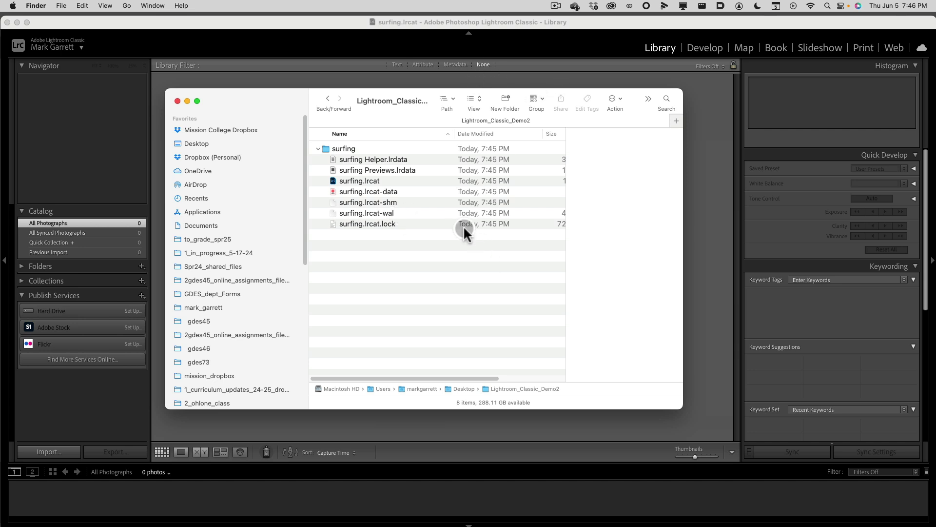
# - Switch back to Lightroom Classic and open the photo import dialog for the surfing catalog
pyautogui.click(206, 23)
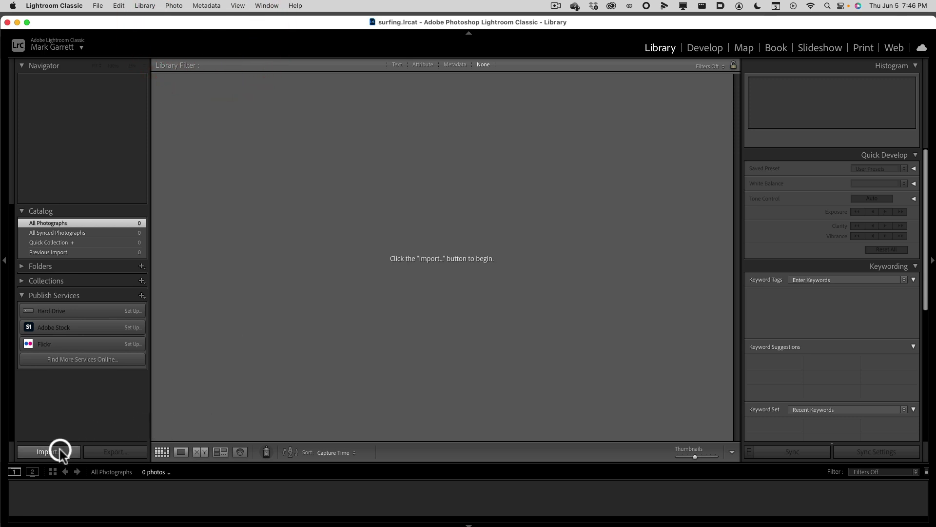
pyautogui.press('alt')
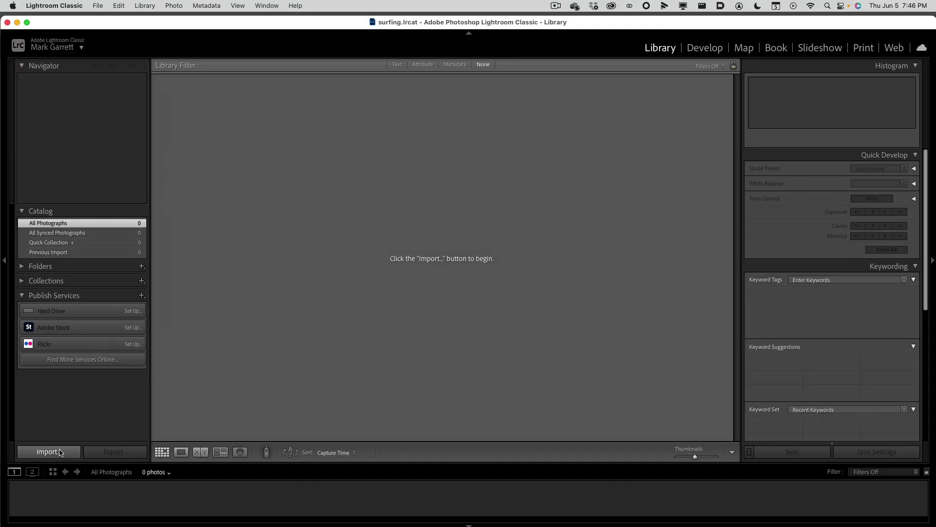
pyautogui.click(43, 451)
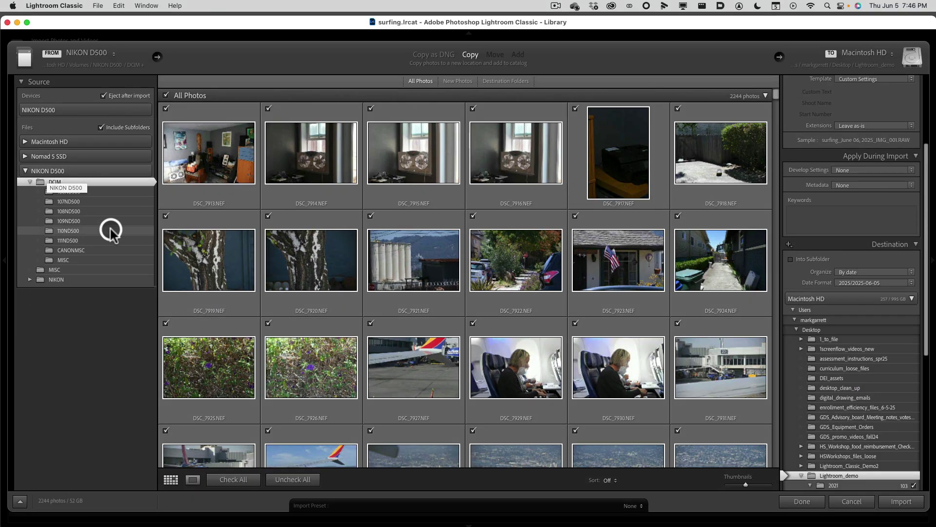
# - Choose the 106ND500 folder on the NIKON D500 card as the import source and uncheck all its photos
pyautogui.click(69, 193)
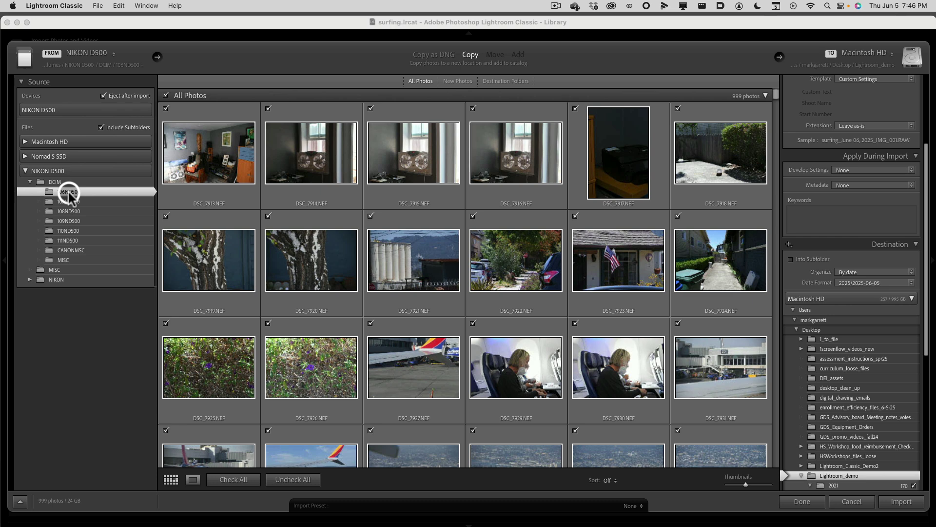
pyautogui.click(69, 198)
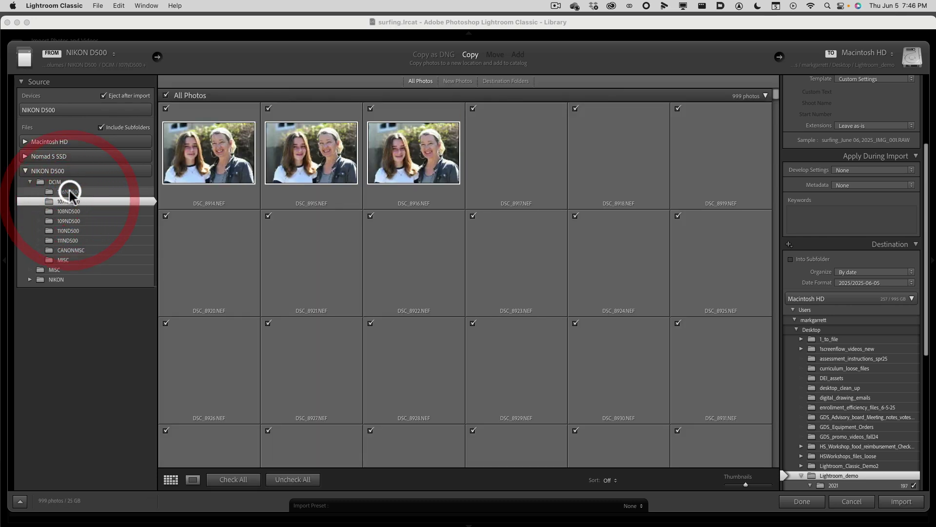
pyautogui.click(68, 191)
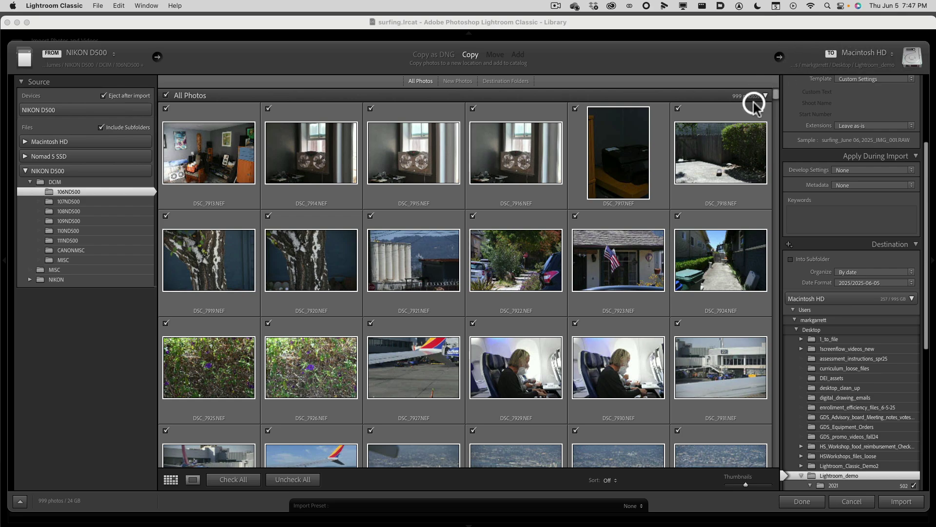
pyautogui.keyDown('alt'); pyautogui.click(287, 480); pyautogui.keyUp('alt')
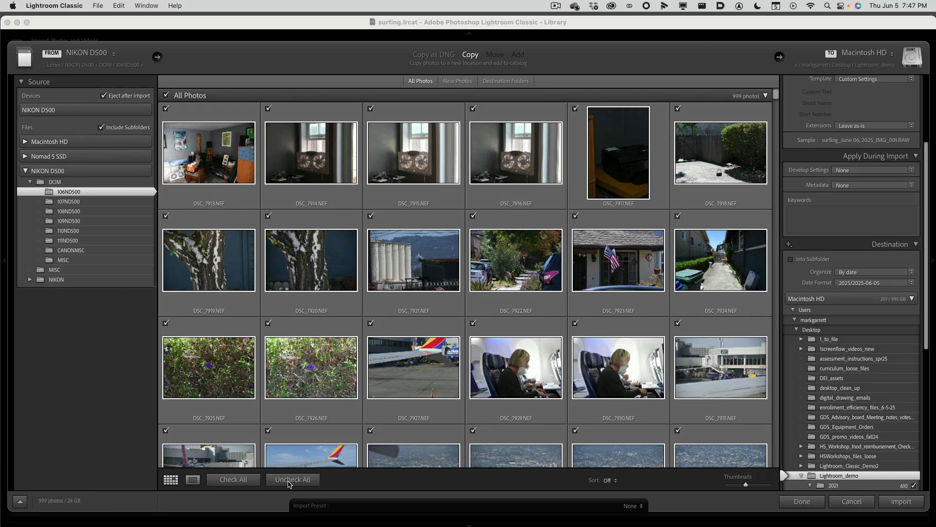
pyautogui.click(288, 481)
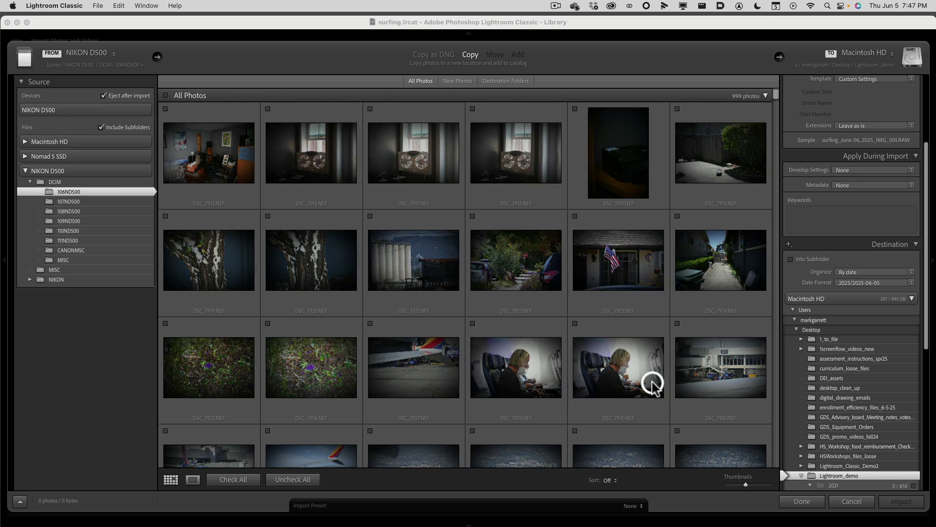
# - Select the separate surfing photos DSC_8117, 8118, 8119, 8121, 8125, 8126, 8128 and 8129 in the import grid
pyautogui.scroll(-5, 694, 318)
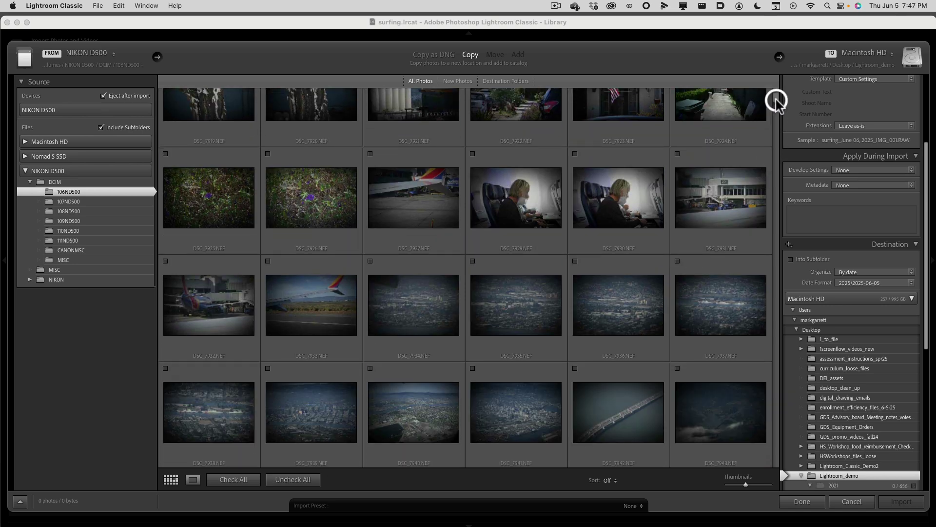
pyautogui.moveTo(774, 98); pyautogui.dragTo(774, 172)
pyautogui.click(712, 151)
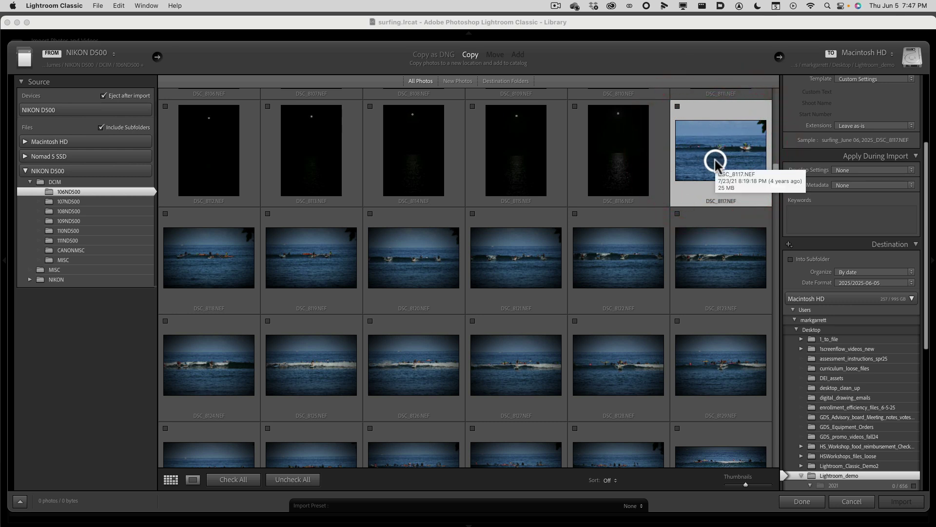
pyautogui.keyDown('super'); pyautogui.click(493, 259); pyautogui.keyUp('super')
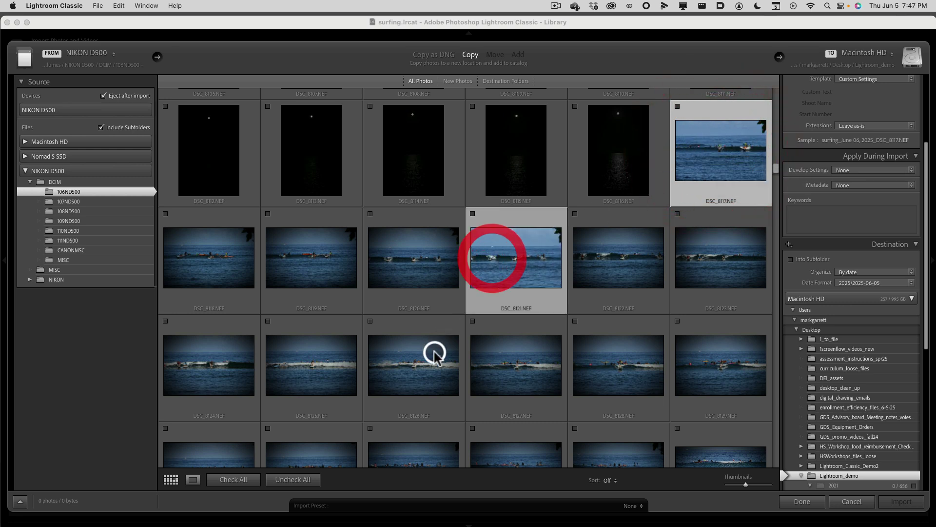
pyautogui.keyDown('super'); pyautogui.click(430, 362); pyautogui.keyUp('super')
pyautogui.keyDown('super'); pyautogui.click(299, 392); pyautogui.keyUp('super')
pyautogui.keyDown('super'); pyautogui.click(215, 278); pyautogui.keyUp('super')
pyautogui.keyDown('super'); pyautogui.click(283, 266); pyautogui.keyUp('super')
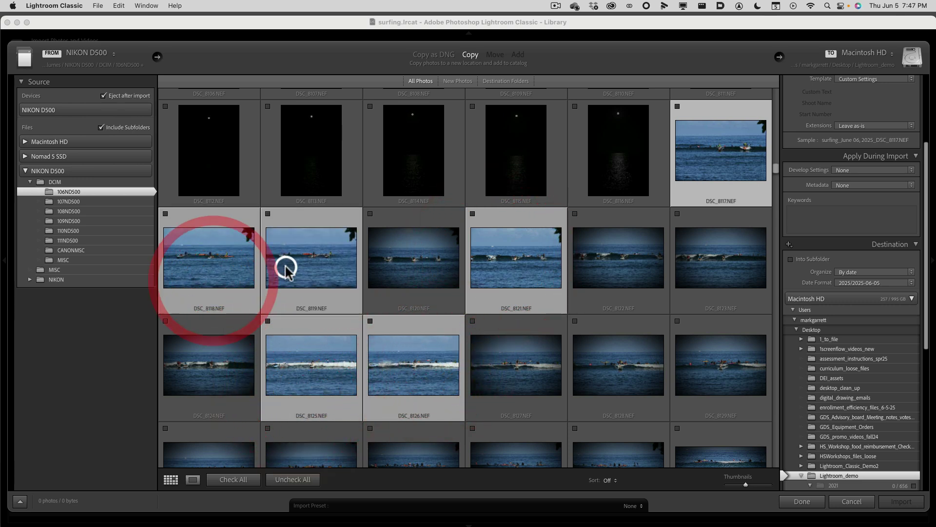
pyautogui.keyDown('super'); pyautogui.click(632, 381); pyautogui.keyUp('super')
pyautogui.keyDown('super'); pyautogui.click(707, 381); pyautogui.keyUp('super')
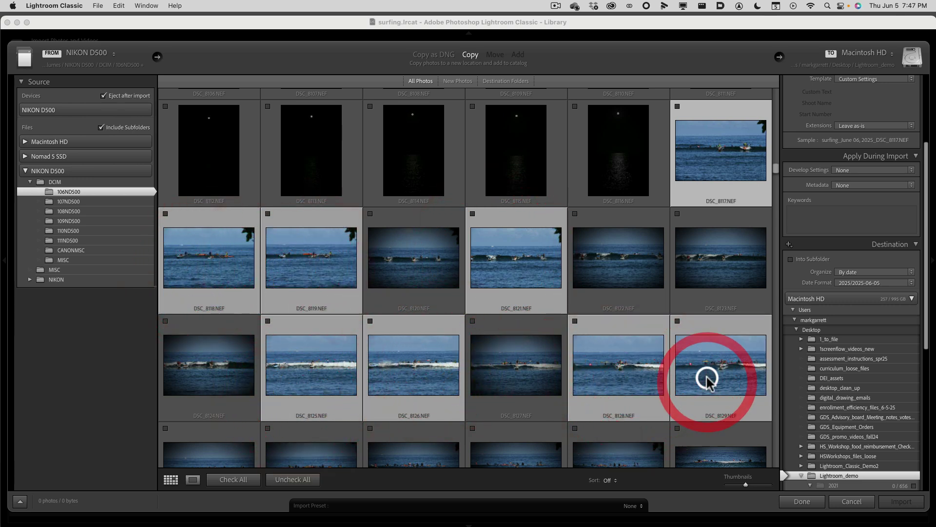
# - Select the continuous range of surfing photos from DSC_8117 through DSC_8129
pyautogui.click(706, 178)
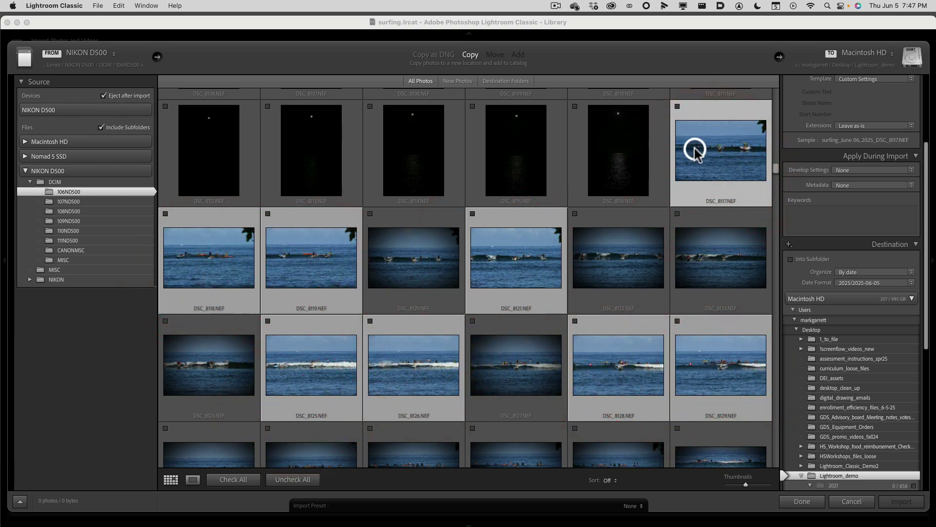
pyautogui.keyDown('shift'); pyautogui.click(703, 364); pyautogui.keyUp('shift')
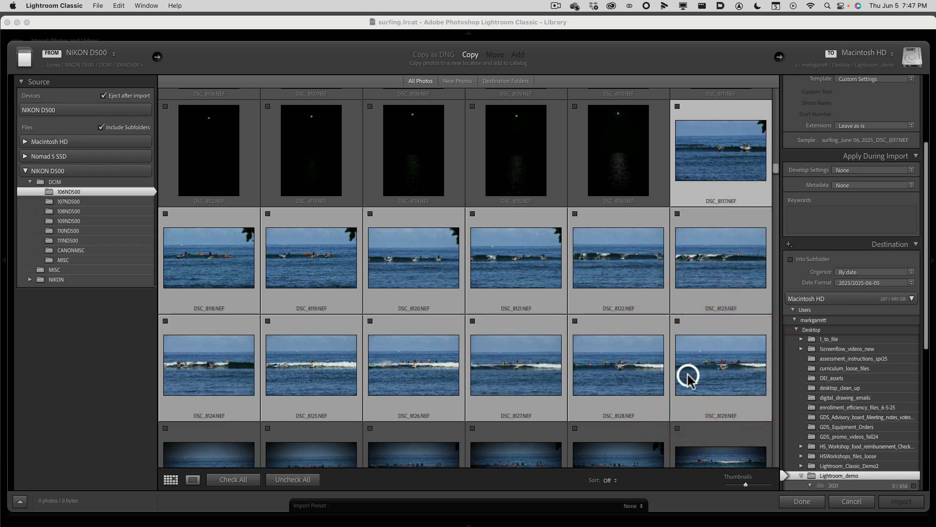
# - Remove photos DSC_8126, DSC_8127 and DSC_8128 from the selection and add them back
pyautogui.scroll(-3, 687, 376)
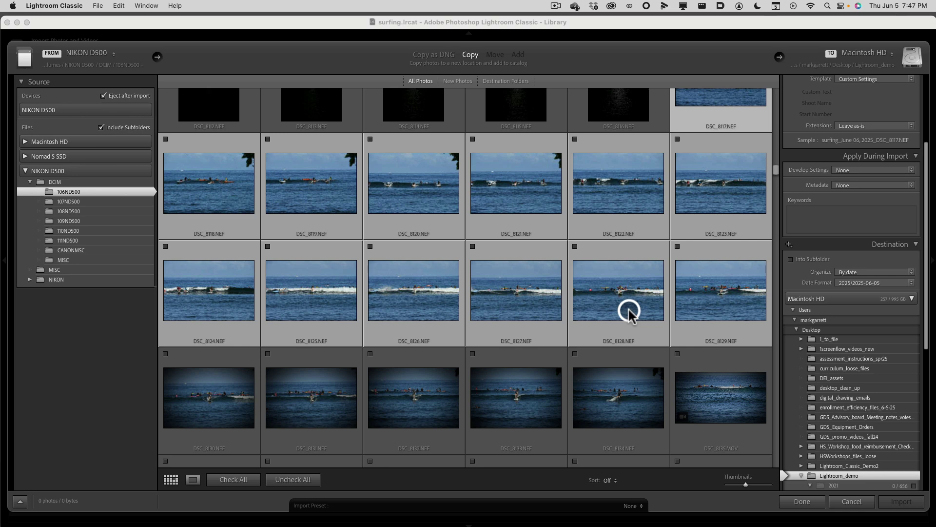
pyautogui.keyDown('super'); pyautogui.click(603, 288); pyautogui.keyUp('super')
pyautogui.keyDown('super'); pyautogui.click(532, 287); pyautogui.keyUp('super')
pyautogui.keyDown('super'); pyautogui.click(428, 291); pyautogui.keyUp('super')
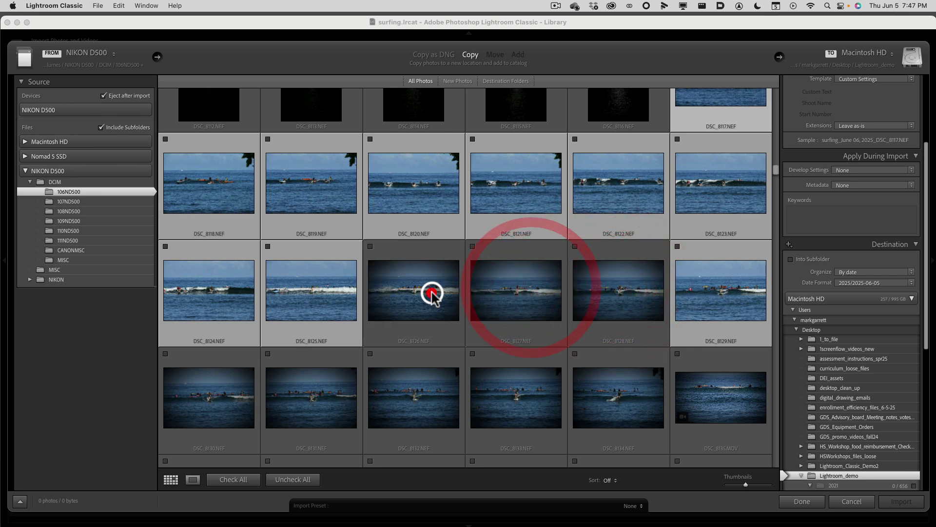
pyautogui.keyDown('super'); pyautogui.click(495, 293); pyautogui.keyUp('super')
pyautogui.keyDown('super'); pyautogui.click(628, 294); pyautogui.keyUp('super')
pyautogui.keyDown('super'); pyautogui.click(525, 297); pyautogui.keyUp('super')
pyautogui.keyDown('super'); pyautogui.click(409, 297); pyautogui.keyUp('super')
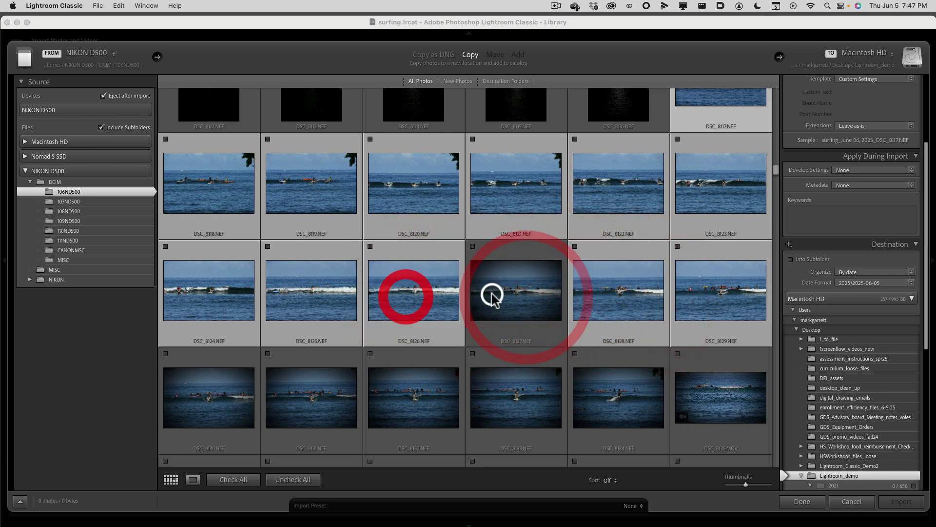
pyautogui.keyDown('super'); pyautogui.click(493, 292); pyautogui.keyUp('super')
pyautogui.scroll(3, 652, 348)
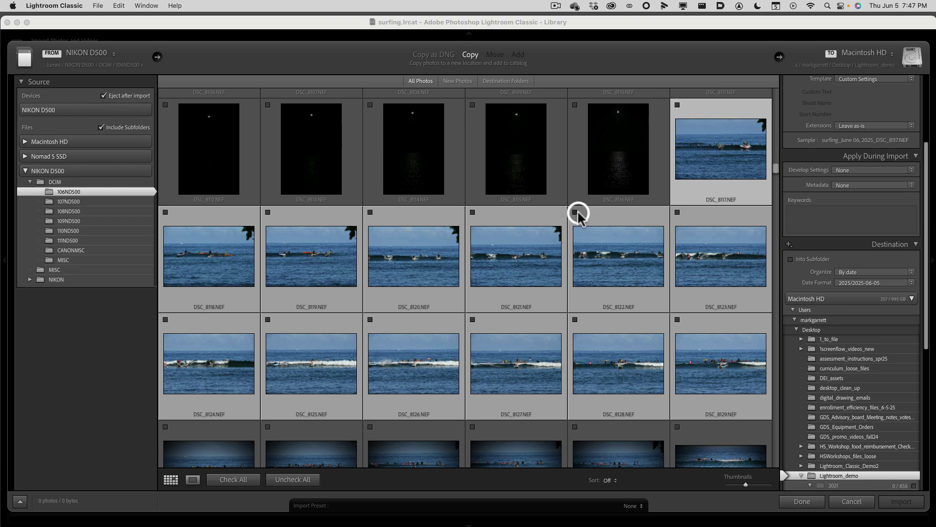
# - Mark all the selected surfing photos, DSC_8117 through DSC_8129, for import at once
pyautogui.press('alt')
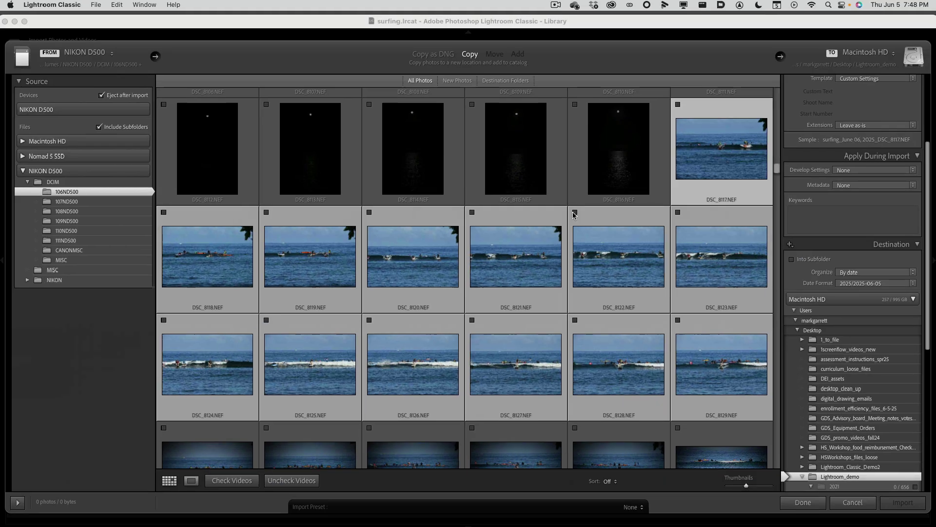
pyautogui.click(576, 213)
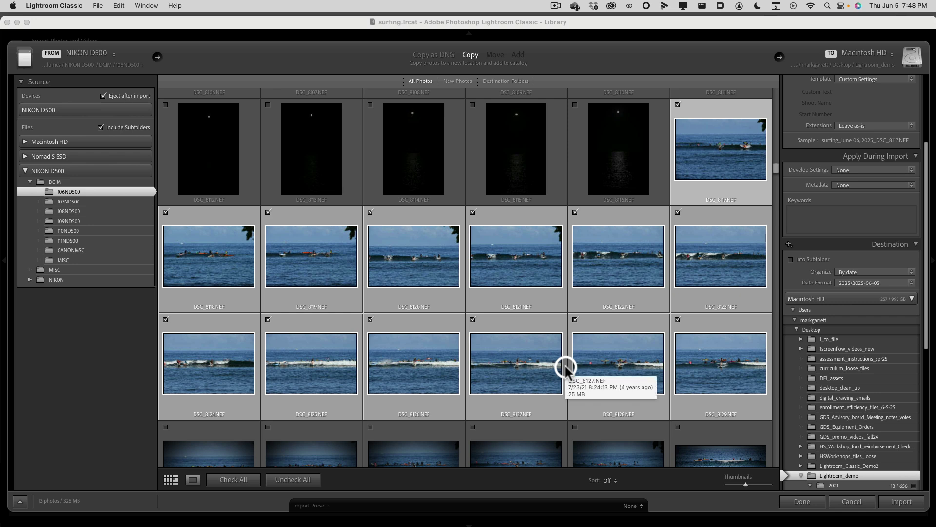
# - In the file handling settings, keep Embedded & Sidecar as the preview type and enable Build Smart Previews
pyautogui.moveTo(923, 168); pyautogui.dragTo(921, 77)
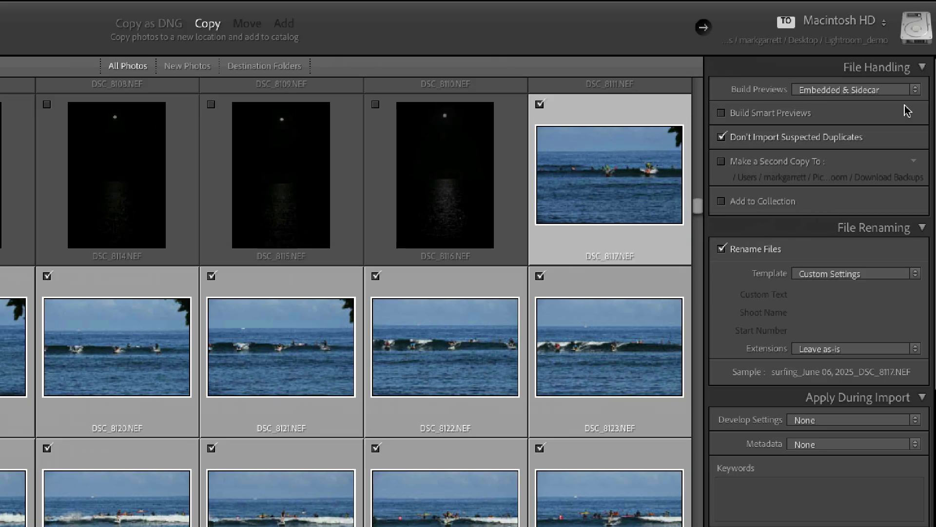
pyautogui.click(911, 93)
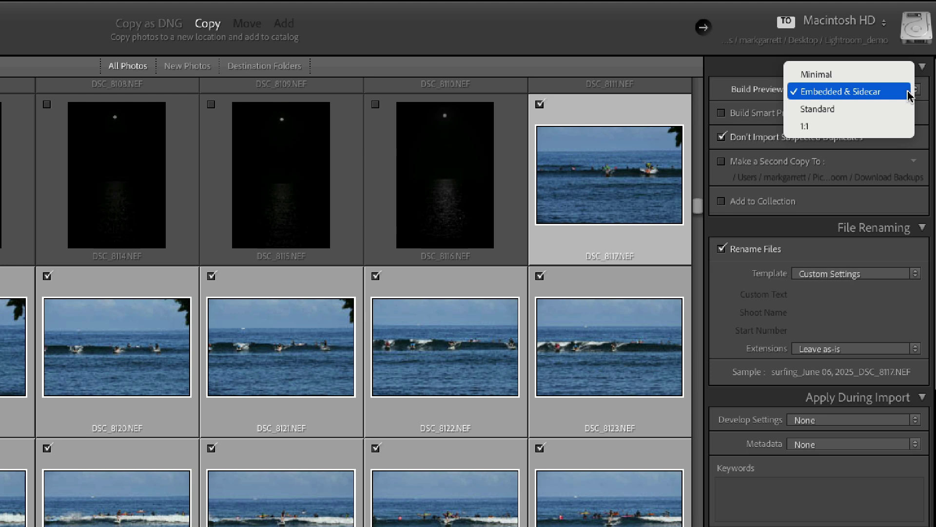
pyautogui.click(897, 96)
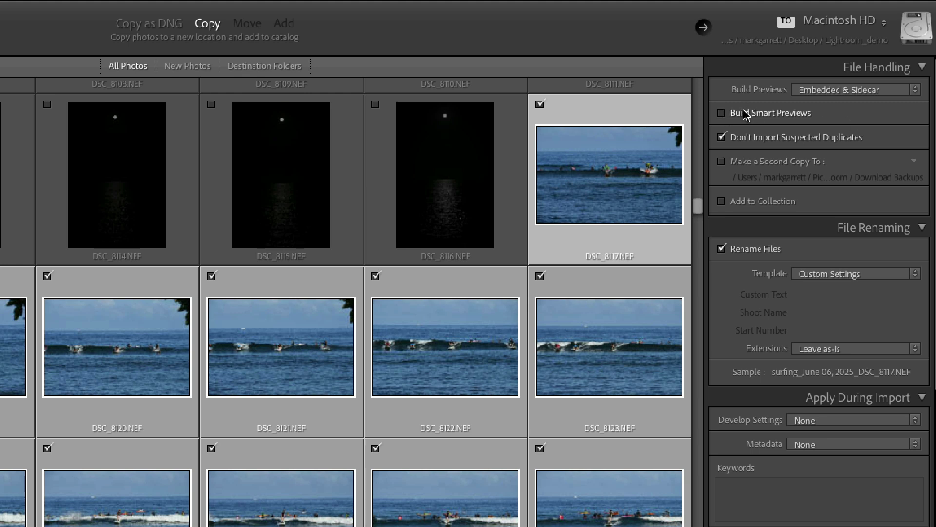
pyautogui.click(725, 113)
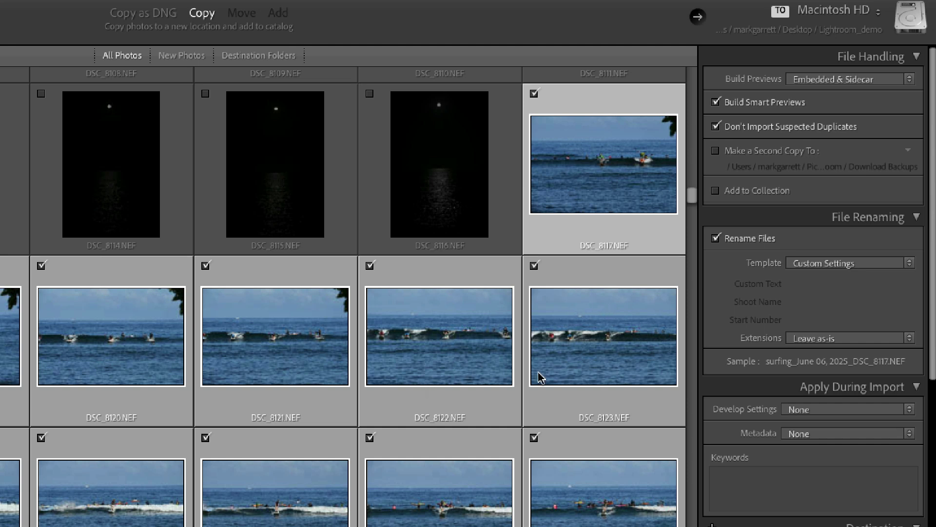
# - Edit the custom renaming template by inserting Dimensions after the Filename token, remove it again and confirm the template
pyautogui.moveTo(540, 377)
pyautogui.moveTo(624, 371)
pyautogui.moveTo(459, 416)
pyautogui.click(907, 263)
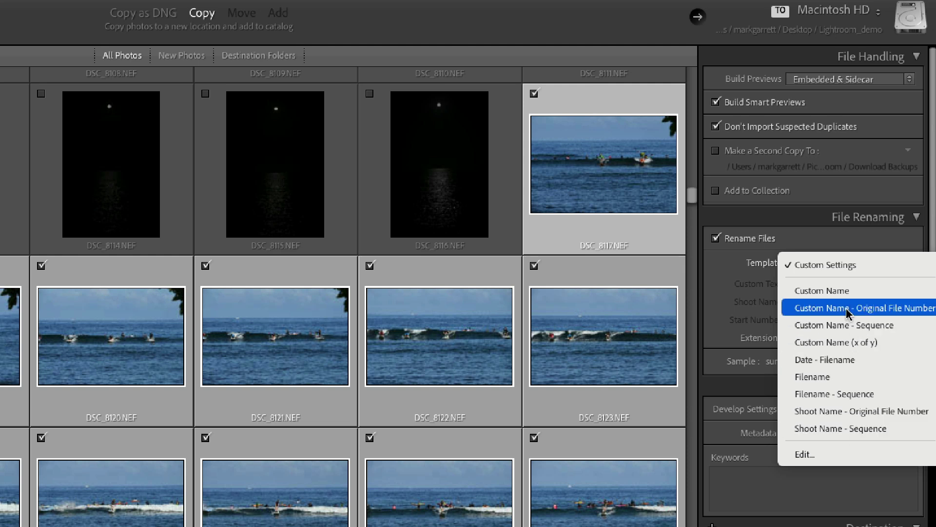
pyautogui.click(809, 454)
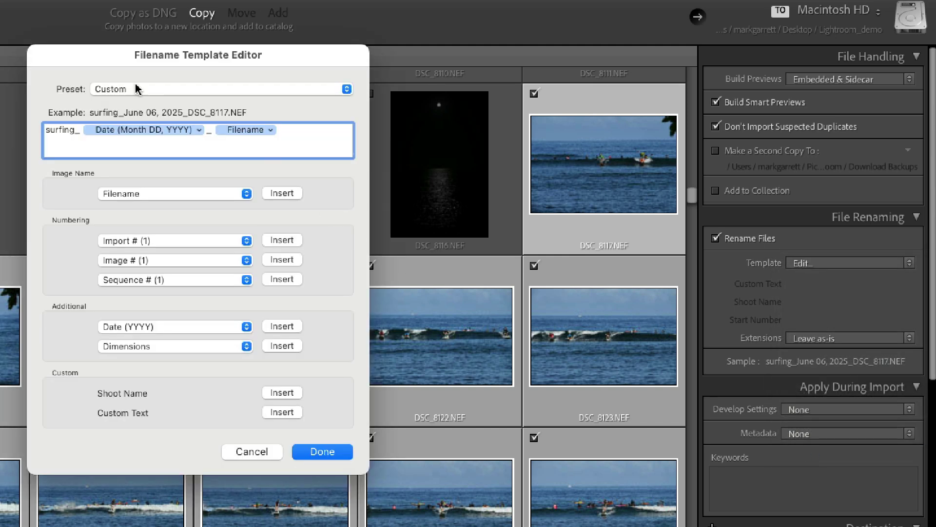
pyautogui.moveTo(91, 58); pyautogui.dragTo(402, 64)
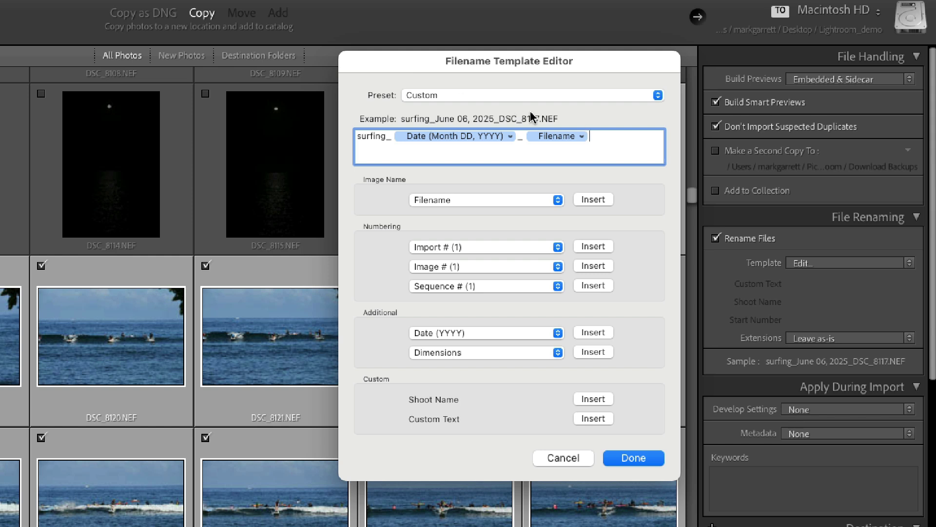
pyautogui.click(594, 155)
pyautogui.click(599, 354)
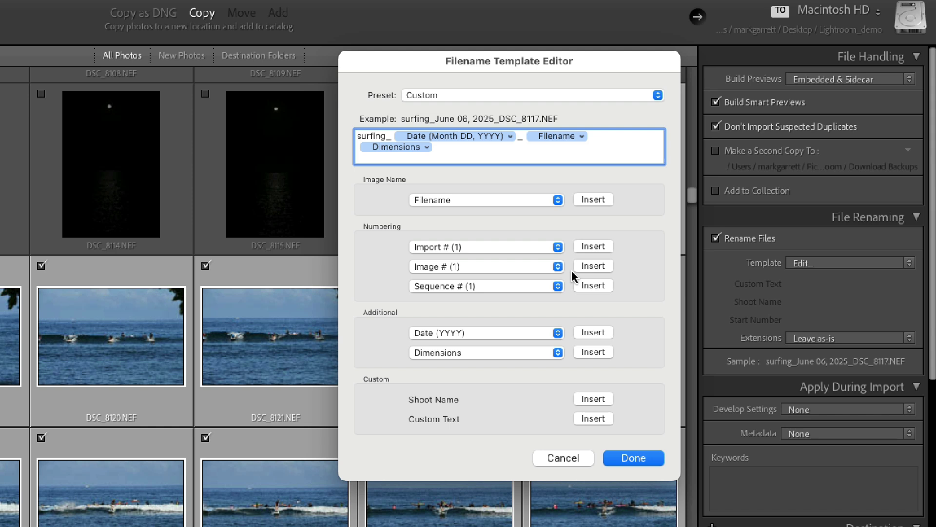
pyautogui.press('BackSpace')
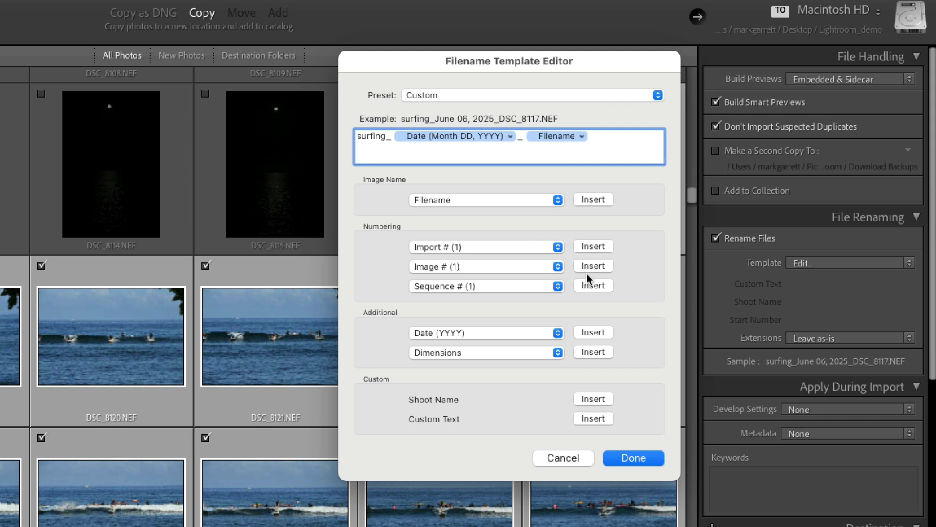
pyautogui.click(634, 457)
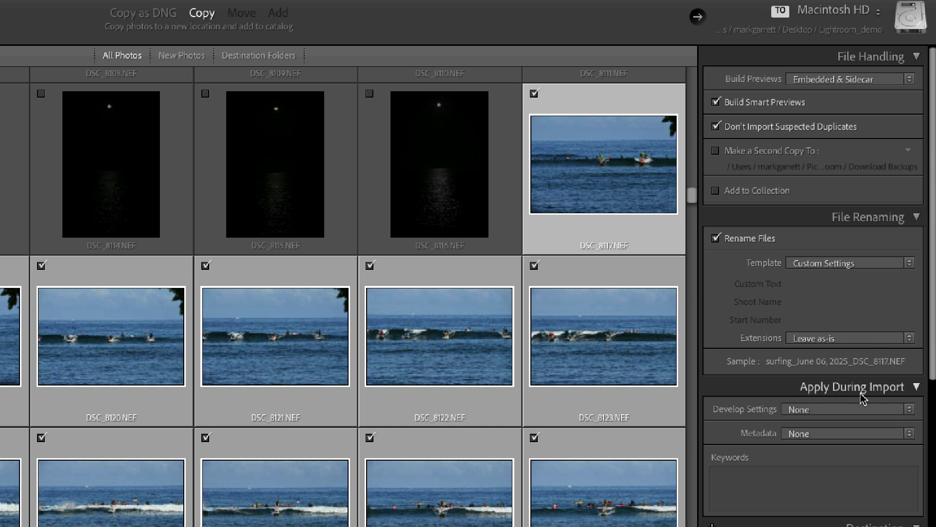
# - Browse the develop presets that can be applied during import and keep Develop Settings at None
pyautogui.scroll(-5, 851, 378)
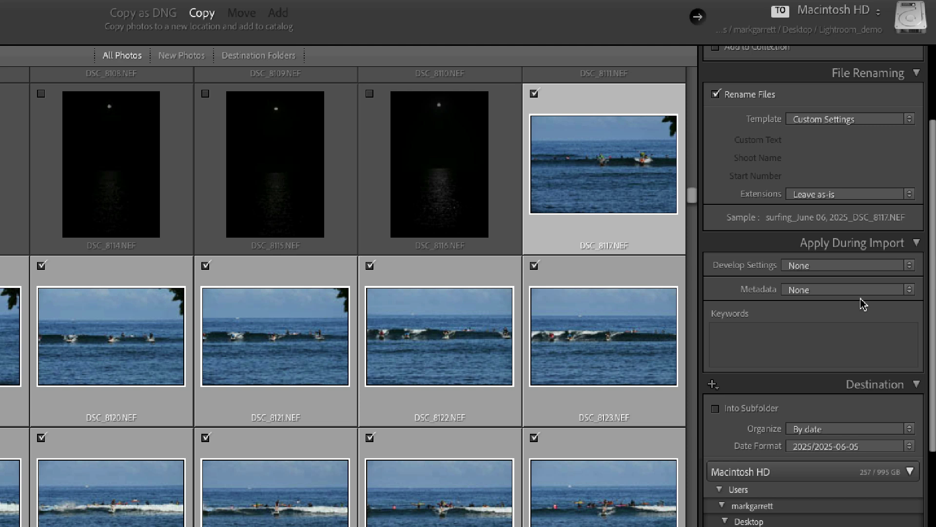
pyautogui.click(909, 266)
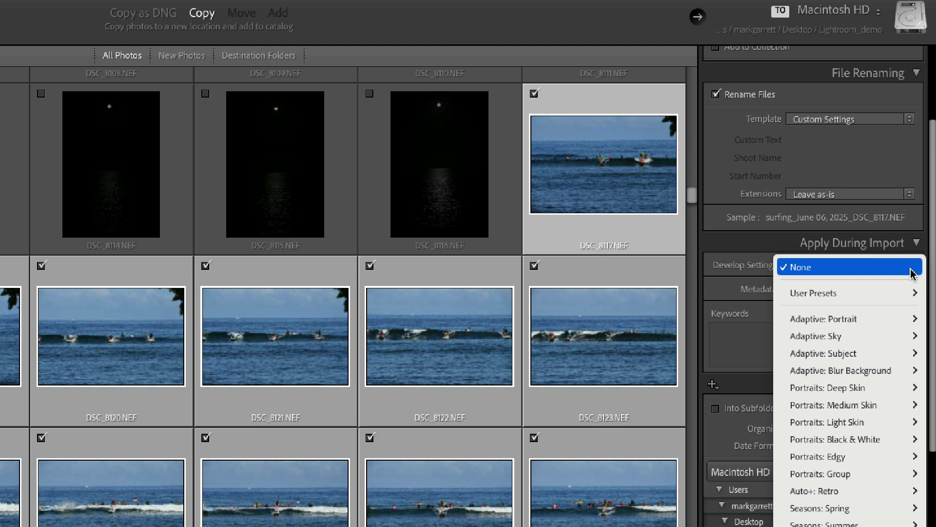
pyautogui.moveTo(881, 357)
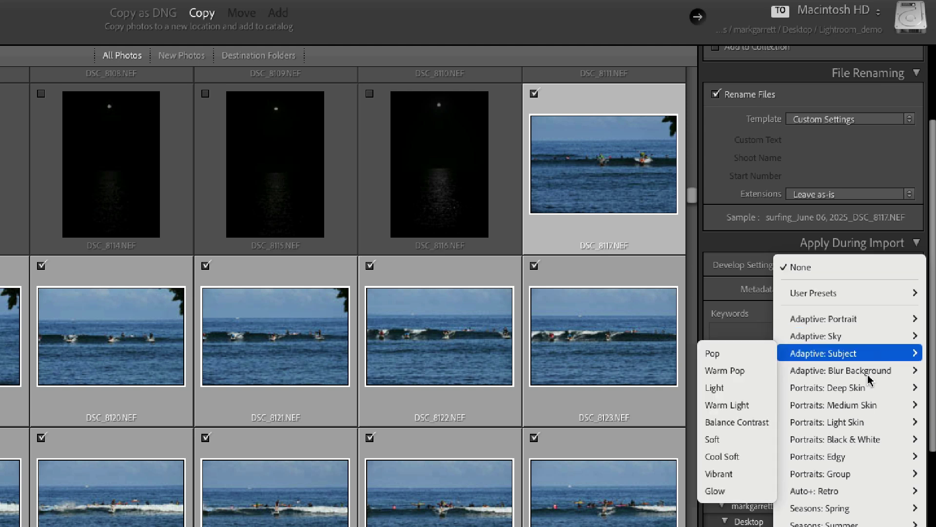
pyautogui.moveTo(840, 429)
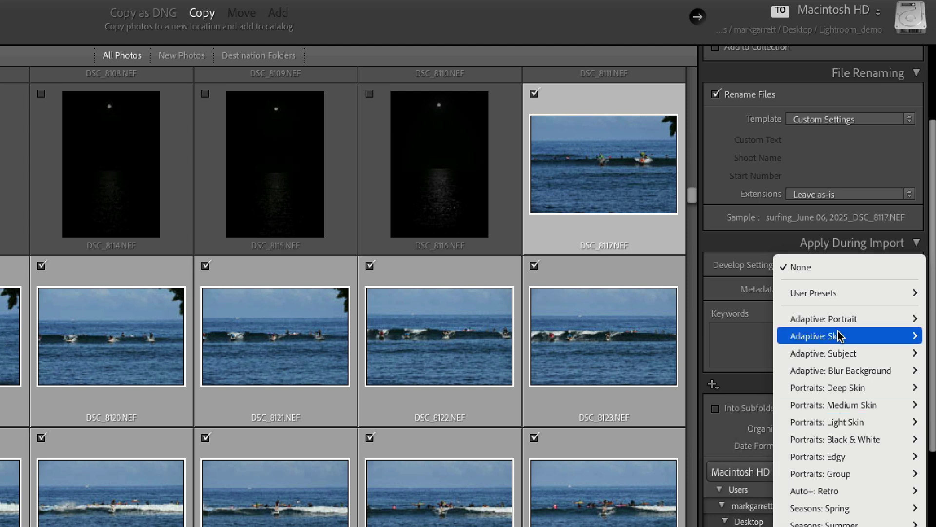
pyautogui.moveTo(828, 293)
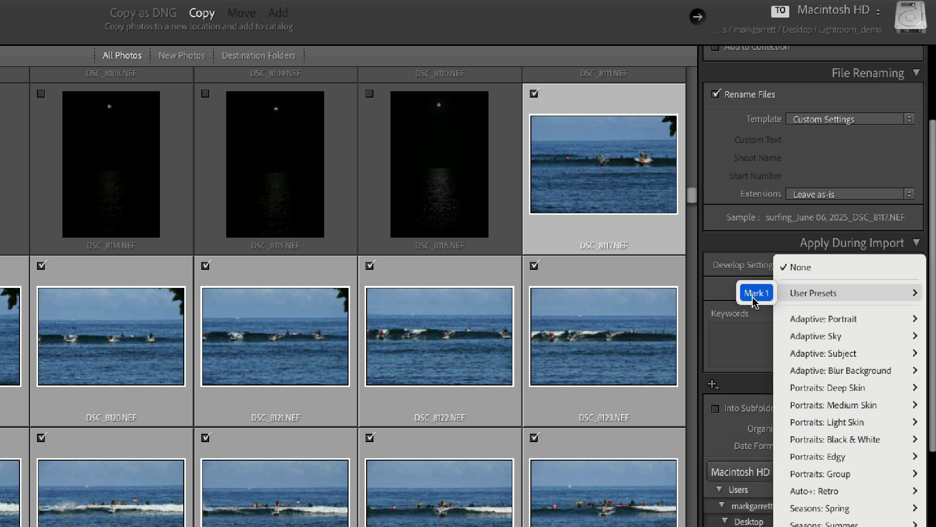
pyautogui.click(832, 271)
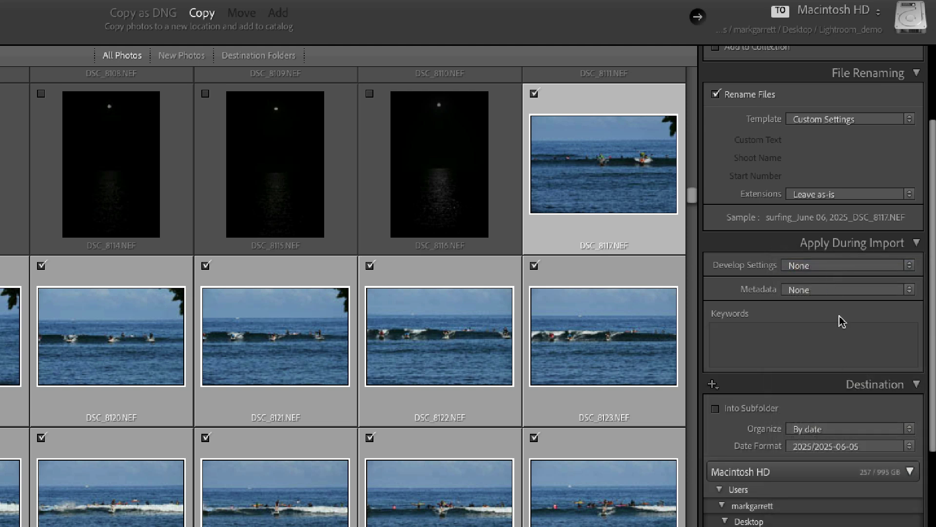
# - Examine the fields of a new metadata preset and close it without creating one
pyautogui.click(842, 291)
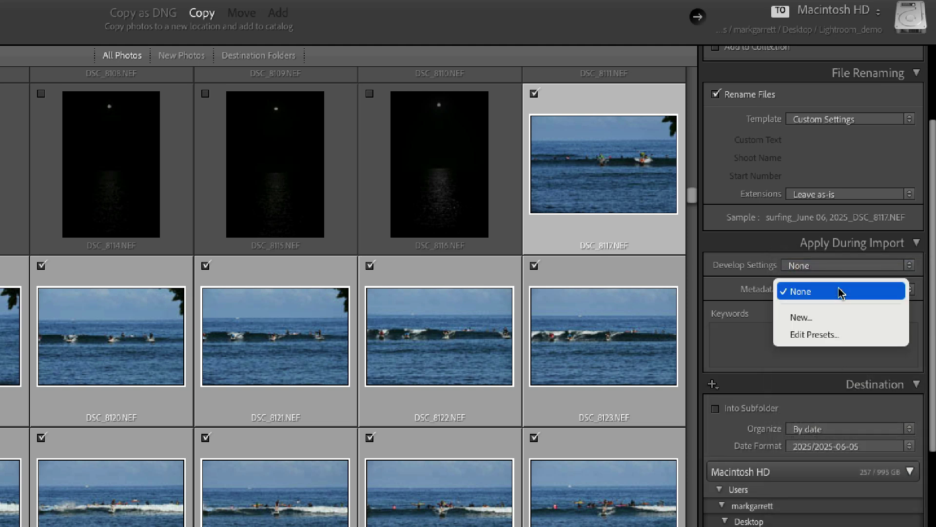
pyautogui.click(839, 317)
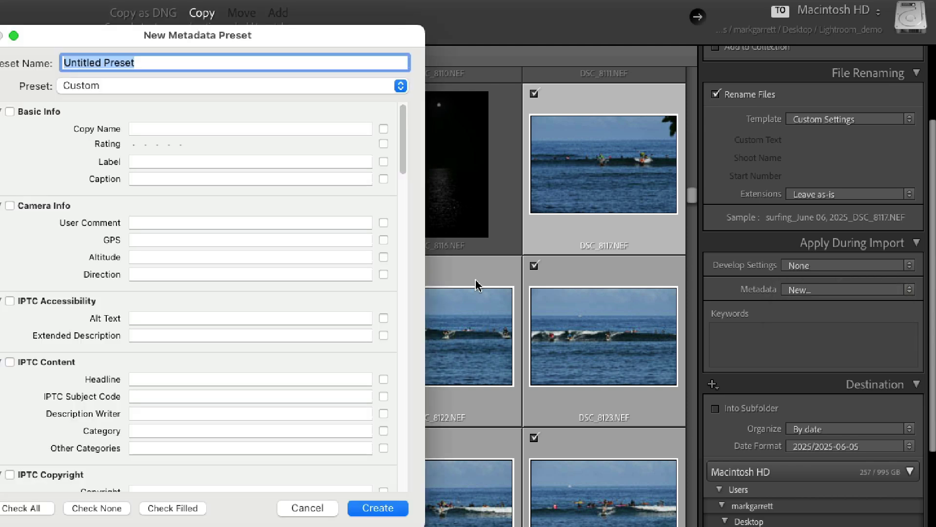
pyautogui.moveTo(119, 45); pyautogui.dragTo(427, 44)
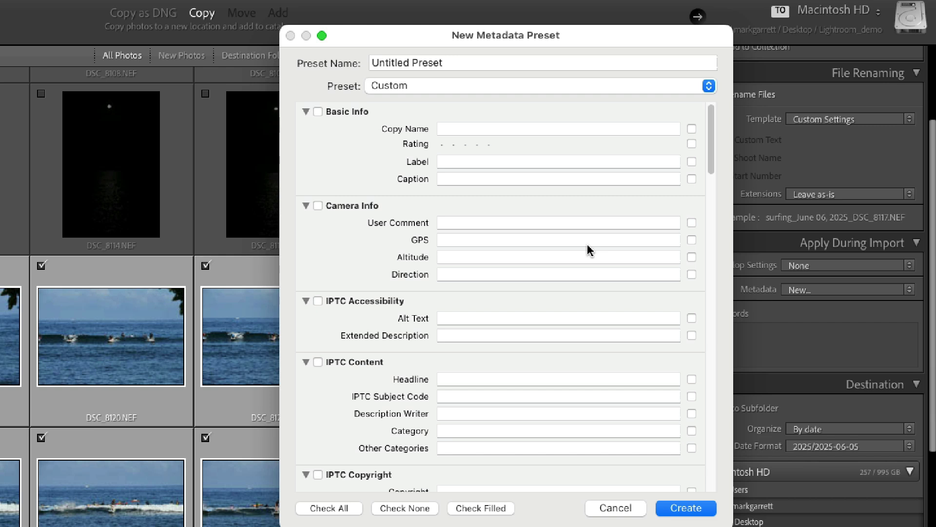
pyautogui.click(611, 509)
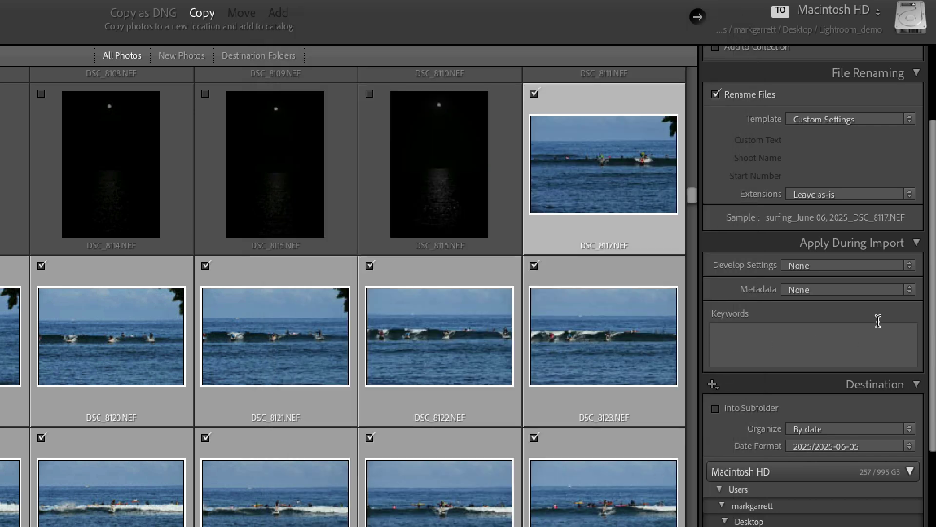
# - Add the keyword Surfing to the photos being imported
pyautogui.click(745, 341)
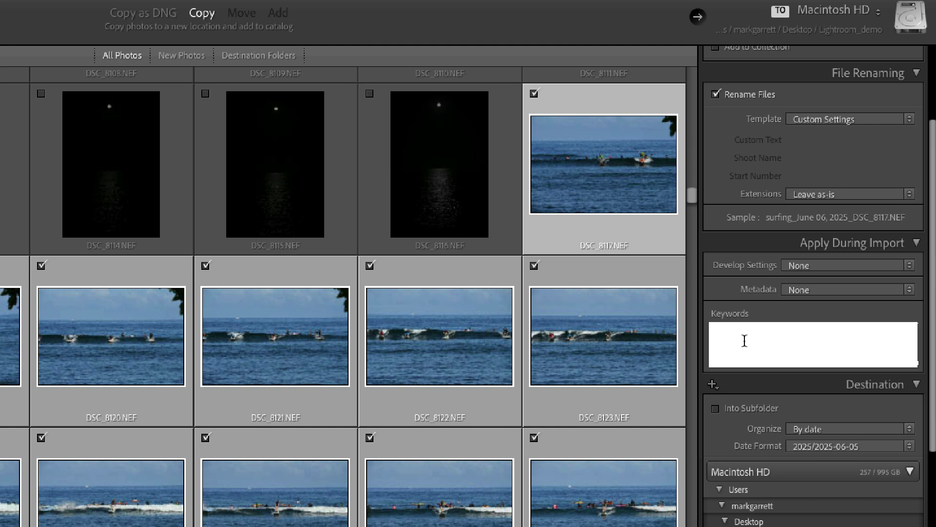
pyautogui.write('Surfing')
# - Choose the Lightroom_Classic_Demo2 folder on the Desktop as the import destination
pyautogui.moveTo(932, 246); pyautogui.dragTo(933, 297)
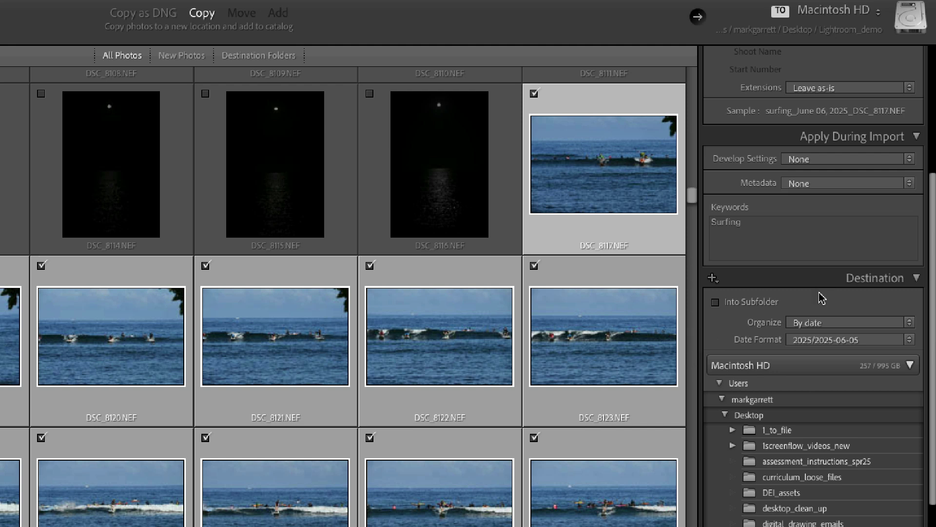
pyautogui.scroll(-1, 776, 385)
pyautogui.scroll(-1, 775, 385)
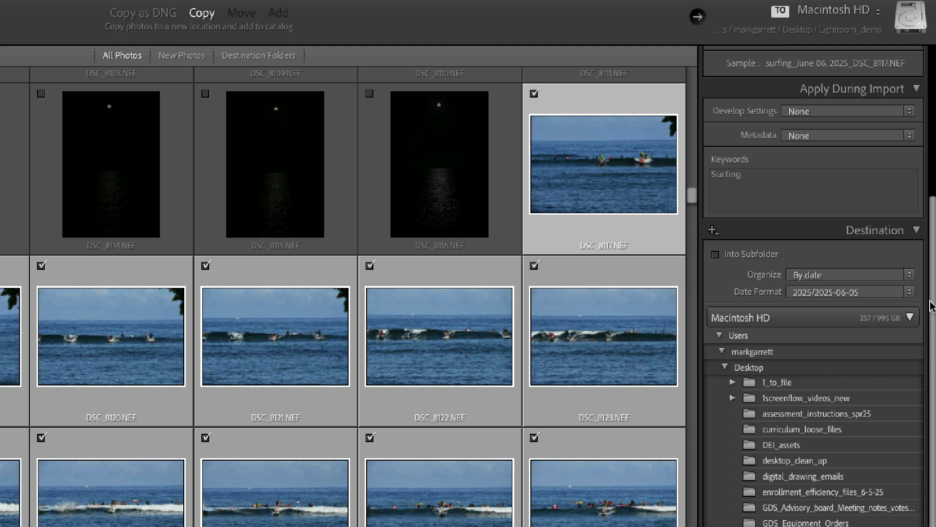
pyautogui.moveTo(932, 307); pyautogui.dragTo(931, 385)
pyautogui.scroll(-5, 926, 421)
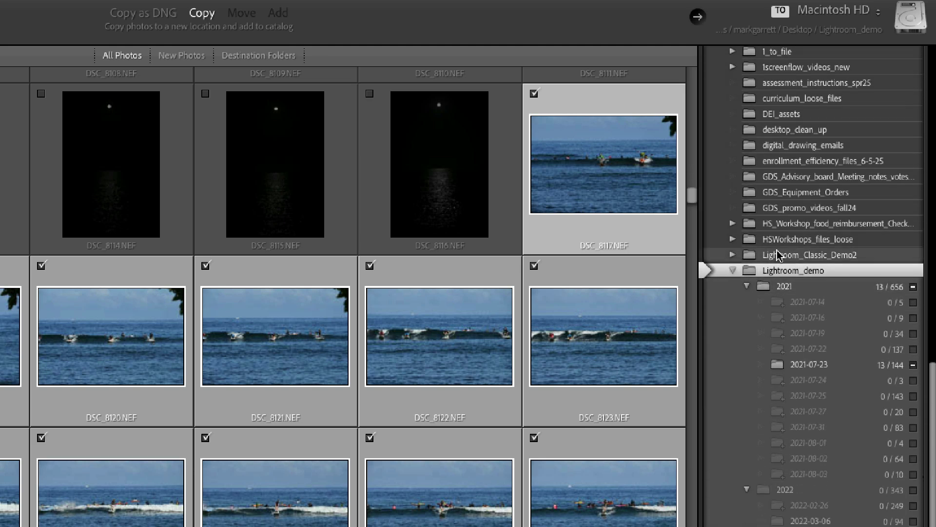
pyautogui.click(776, 256)
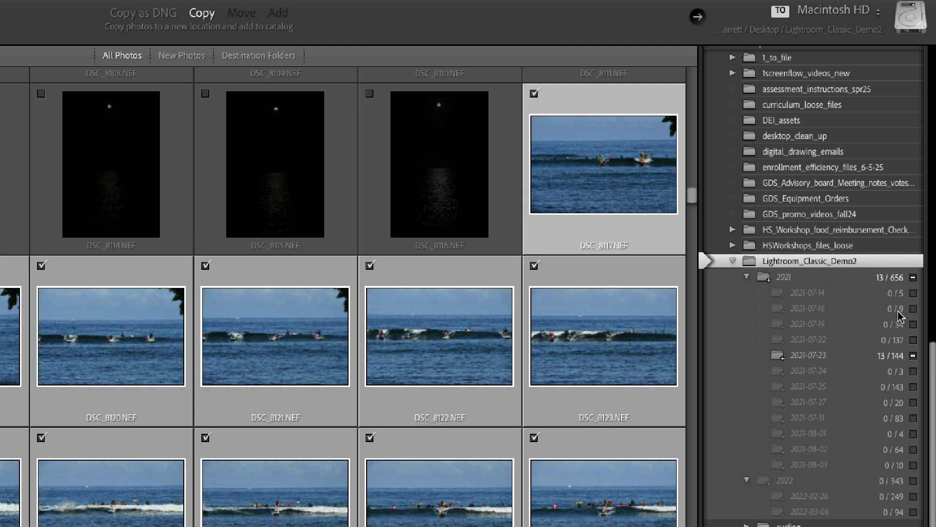
# - Organize the imported photos into one folder at the destination and review the other organizing options
pyautogui.moveTo(931, 369); pyautogui.dragTo(923, 247)
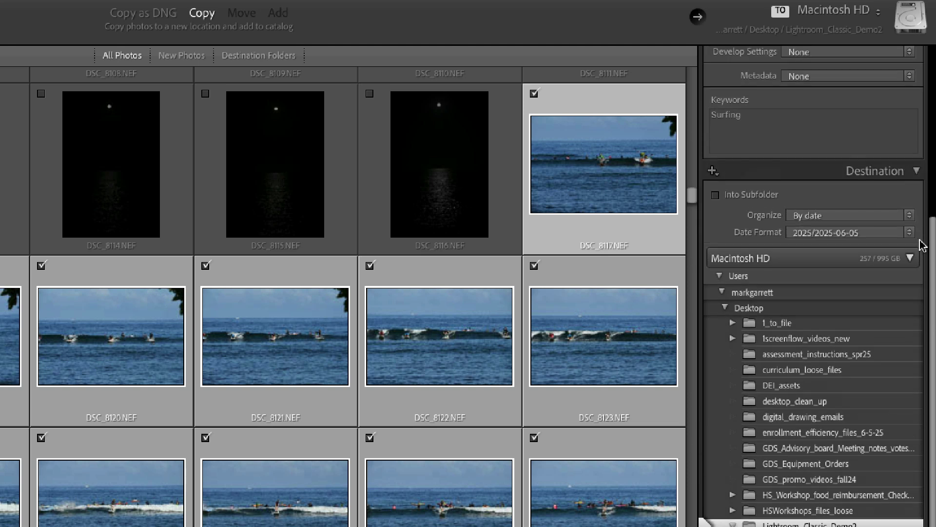
pyautogui.click(824, 215)
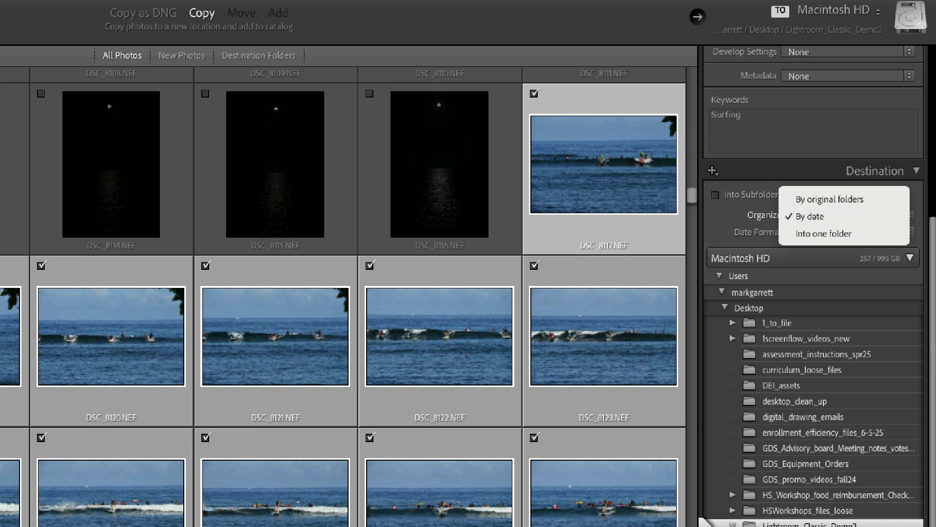
pyautogui.click(845, 234)
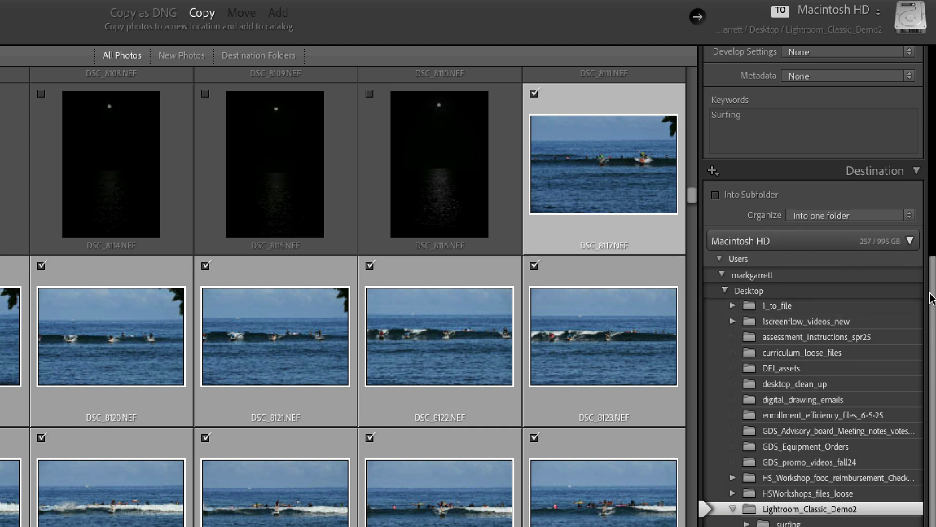
pyautogui.click(873, 222)
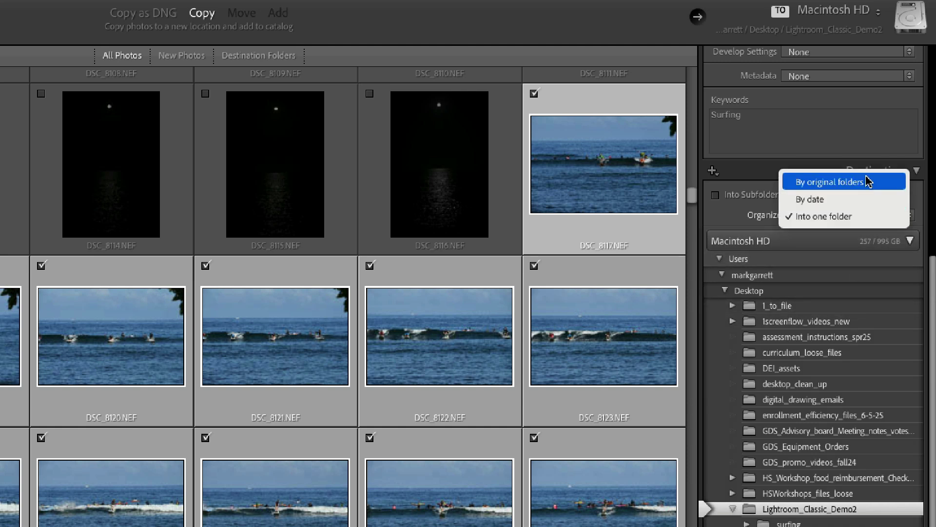
pyautogui.click(746, 221)
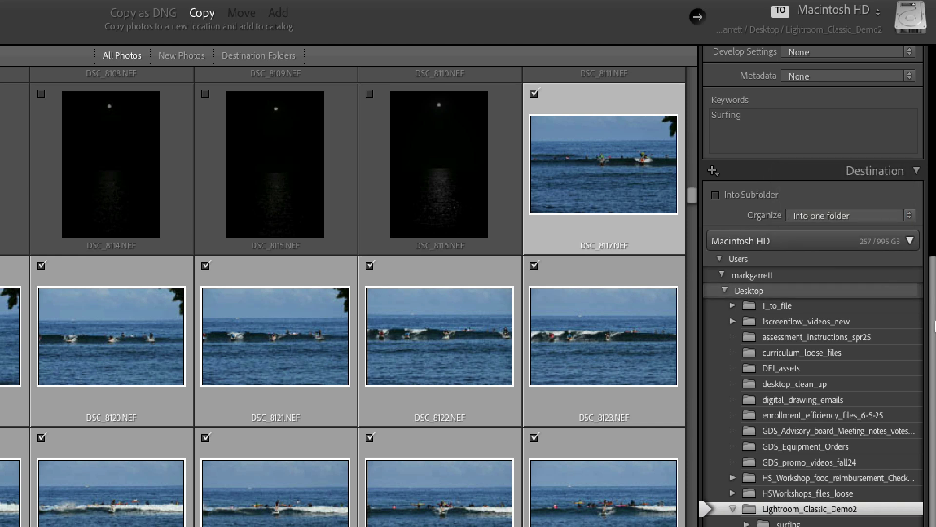
# - Review the destination folders and the import methods, keeping Copy for the checked photos
pyautogui.moveTo(932, 314); pyautogui.dragTo(933, 381)
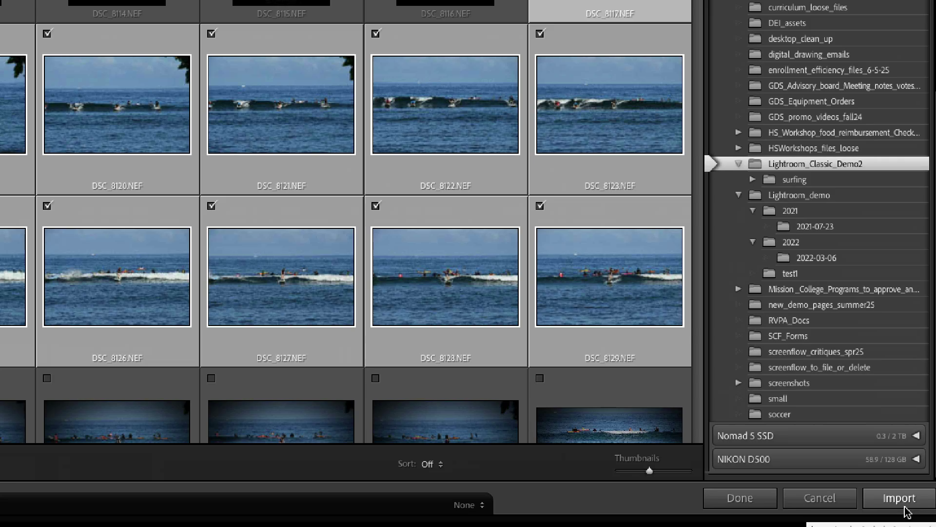
pyautogui.click(906, 502)
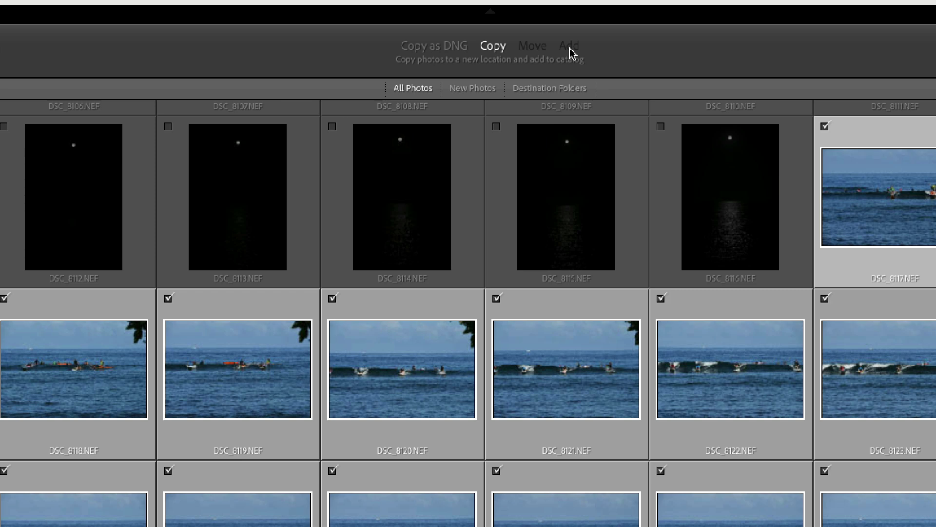
pyautogui.click(501, 49)
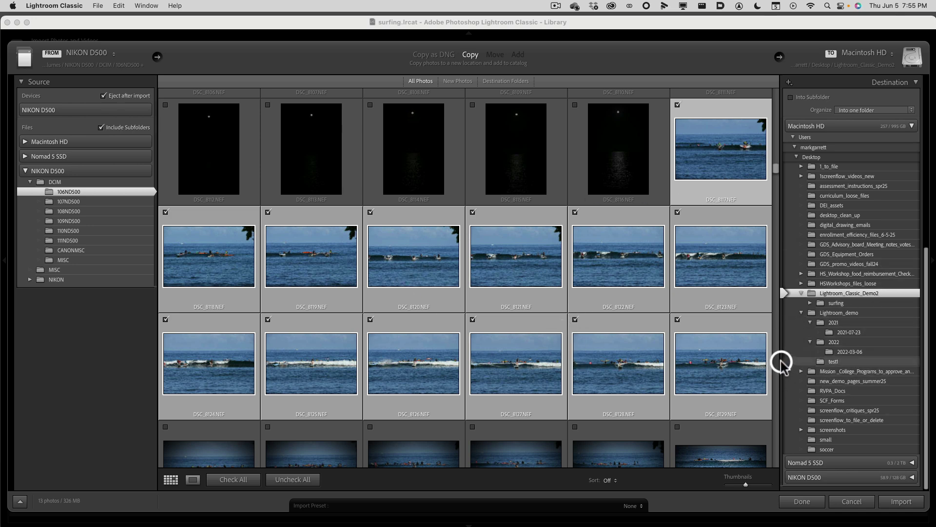
# - Import the checked surfing photos into the catalog and check the catalog's folder list
pyautogui.click(898, 504)
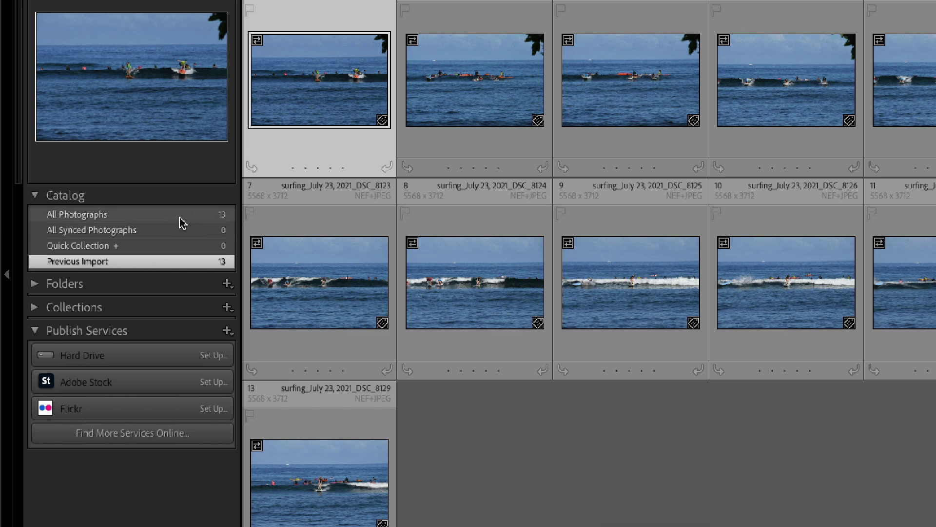
pyautogui.click(35, 284)
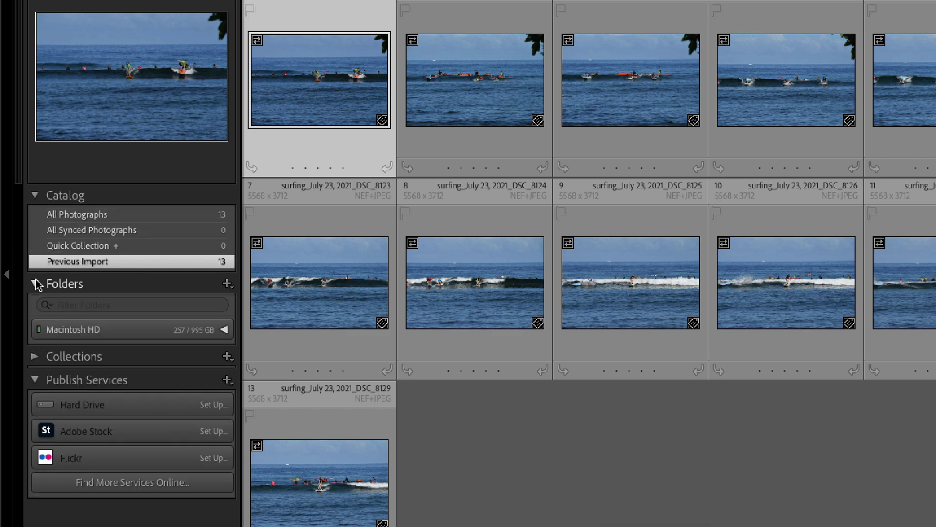
pyautogui.click(37, 283)
pyautogui.click(35, 304)
pyautogui.click(35, 305)
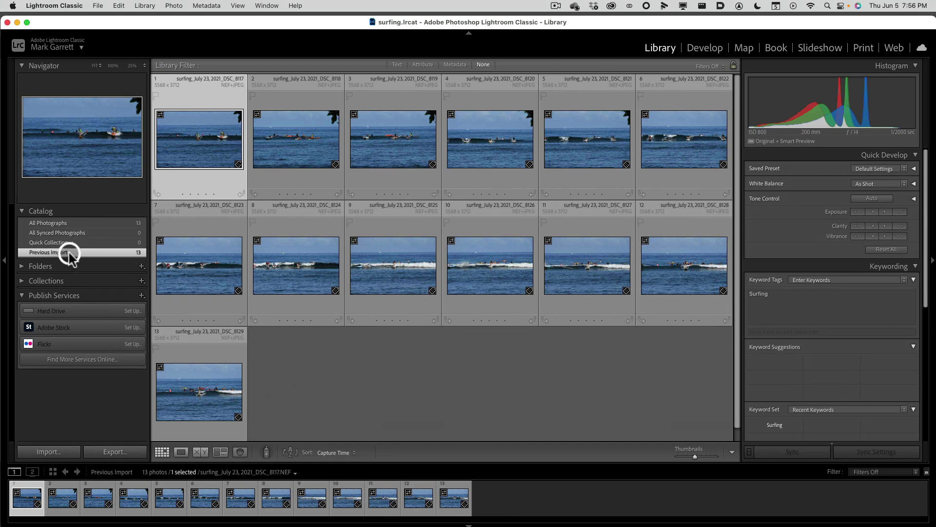
# - Look through the imported surfing photos DSC_8118 to DSC_8121 and their new file names
pyautogui.click(288, 134)
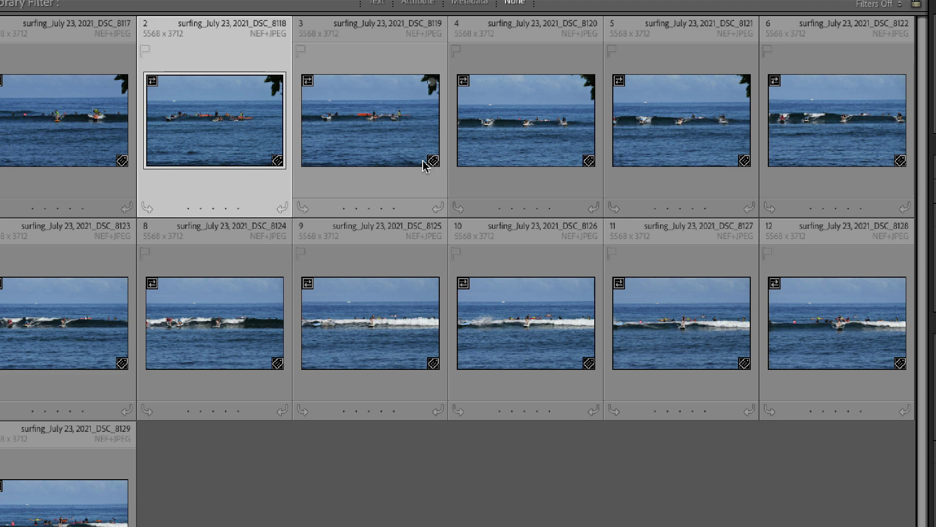
pyautogui.click(403, 157)
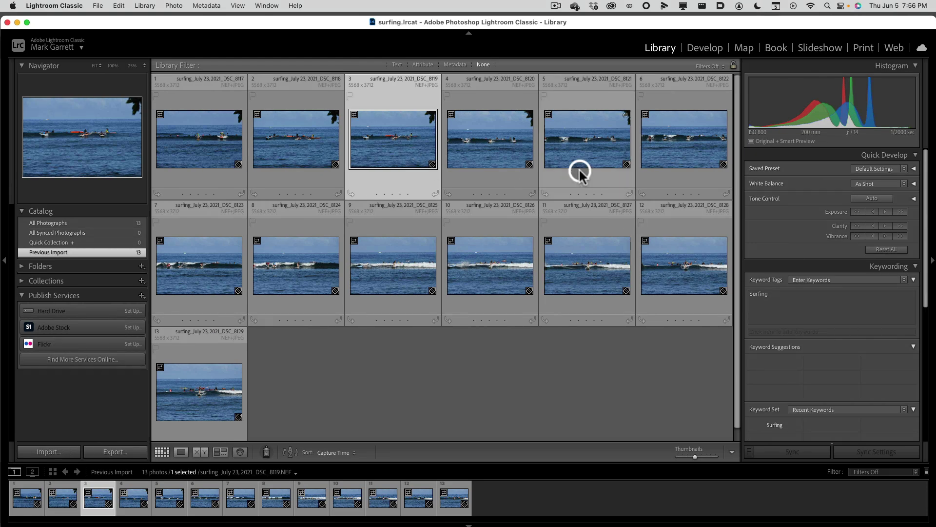
pyautogui.click(503, 149)
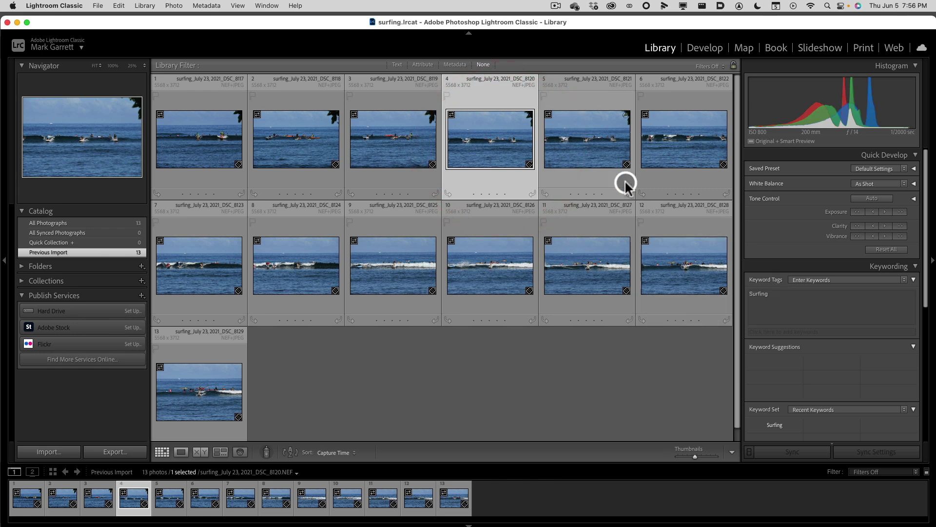
pyautogui.click(597, 155)
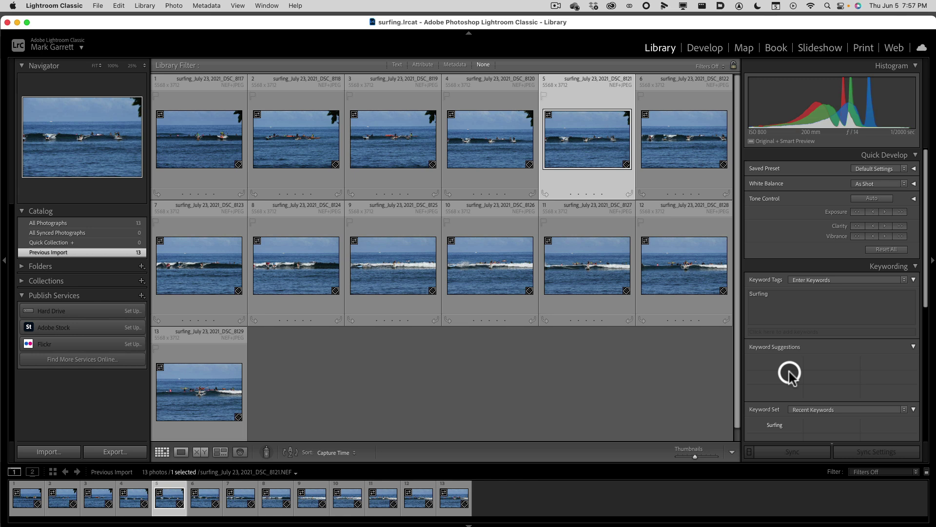
# - Start another import from the NIKON D500 card, go to the soccer shots and uncheck all photos
pyautogui.click(53, 451)
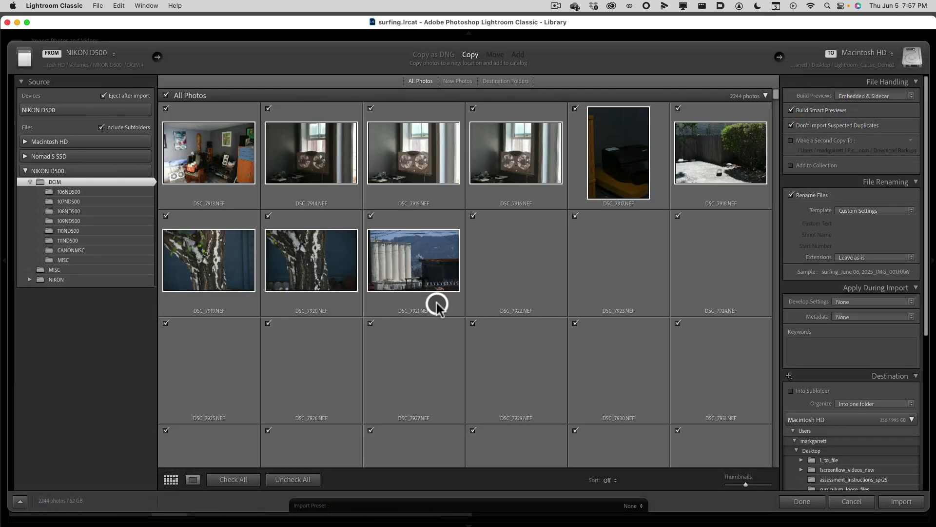
pyautogui.moveTo(776, 93); pyautogui.dragTo(776, 319)
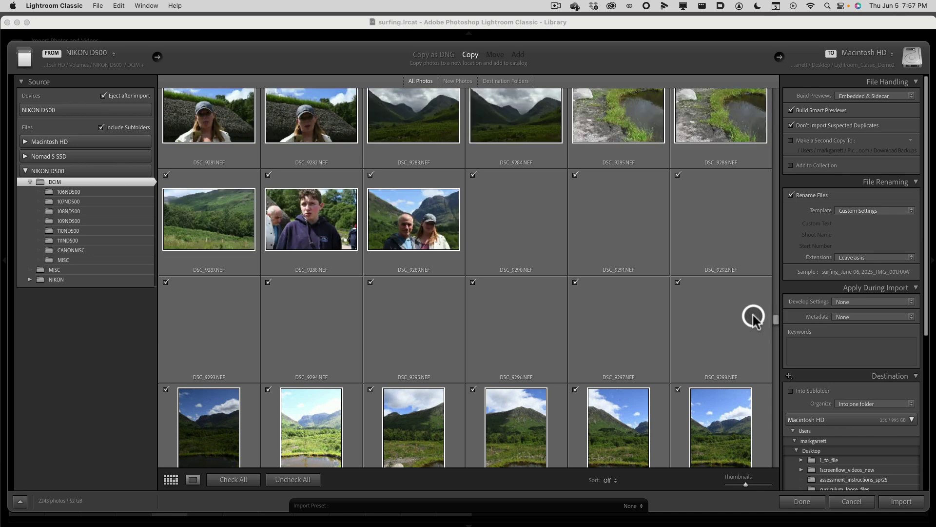
pyautogui.scroll(-1, 717, 320)
pyautogui.scroll(3, 717, 320)
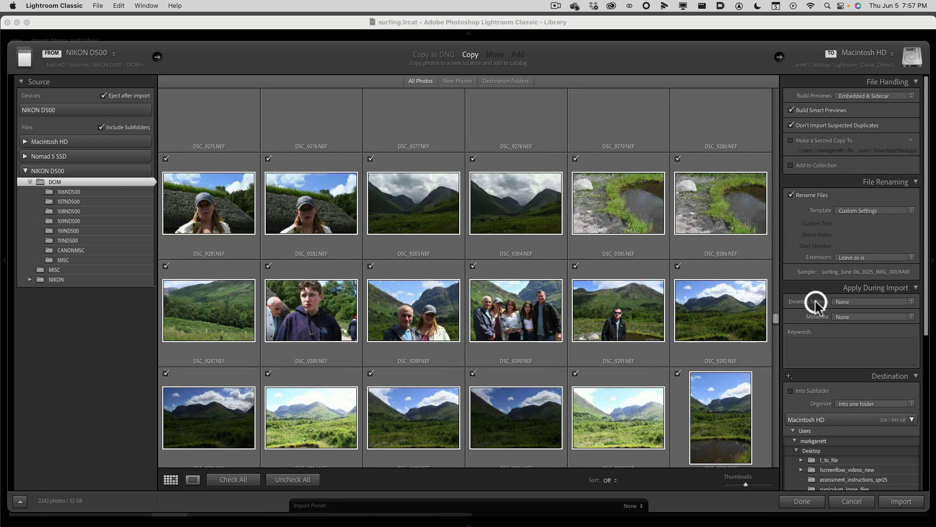
pyautogui.moveTo(777, 317); pyautogui.dragTo(775, 295)
pyautogui.click(775, 295)
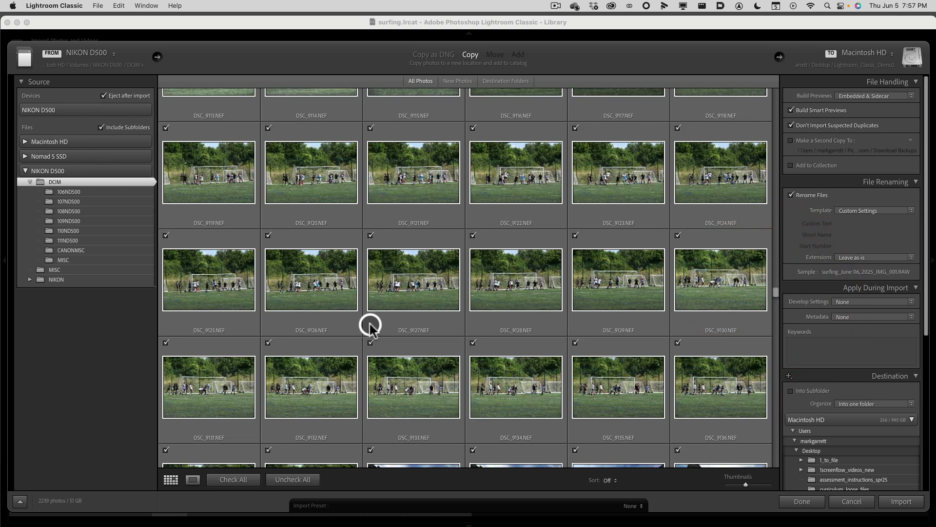
pyautogui.click(293, 479)
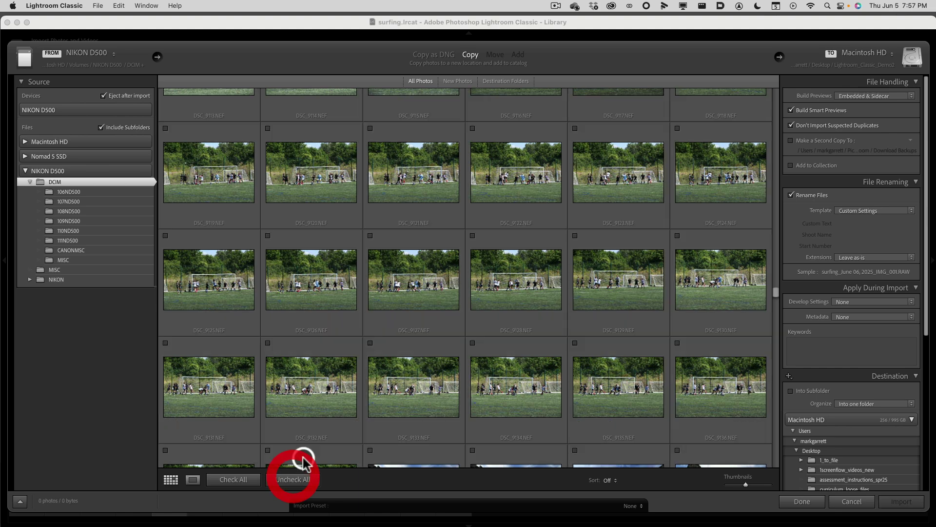
# - Check only the soccer photo DSC_9121.NEF and import it into the catalog
pyautogui.click(396, 186)
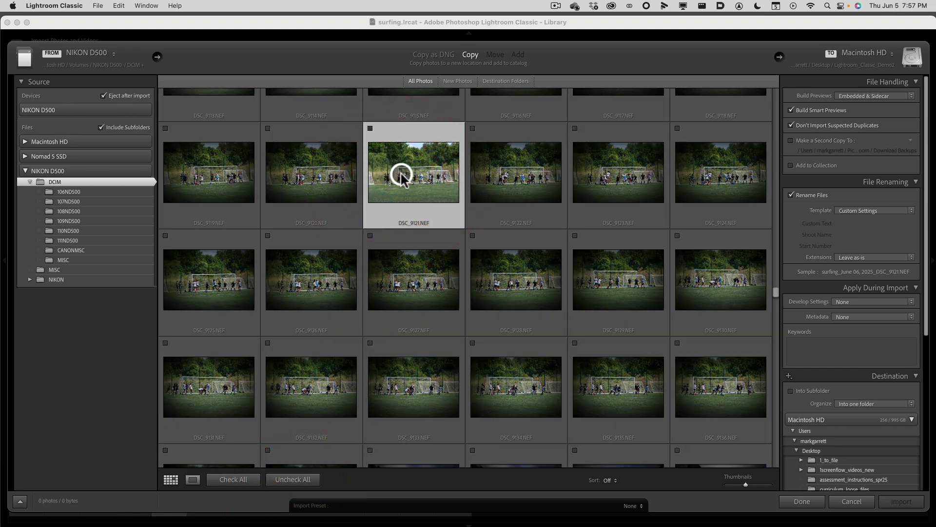
pyautogui.scroll(4, 401, 175)
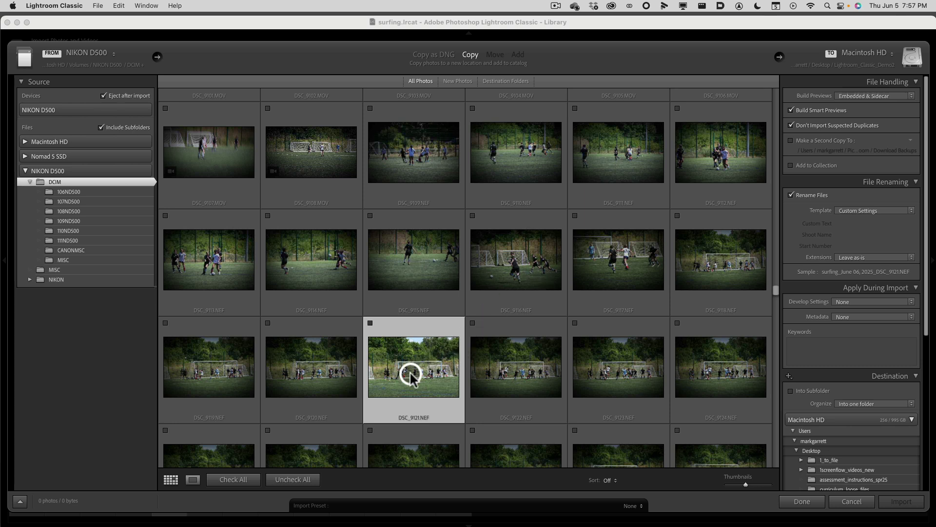
pyautogui.click(370, 323)
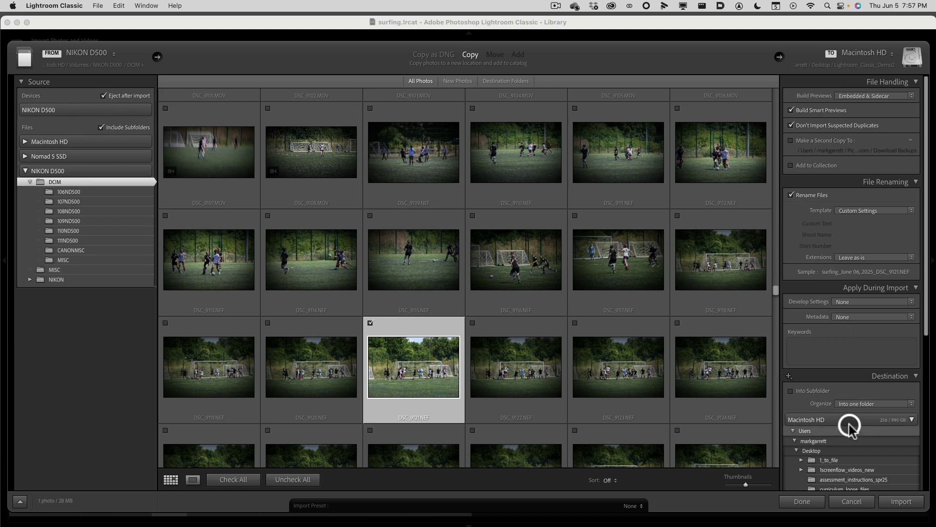
pyautogui.click(893, 505)
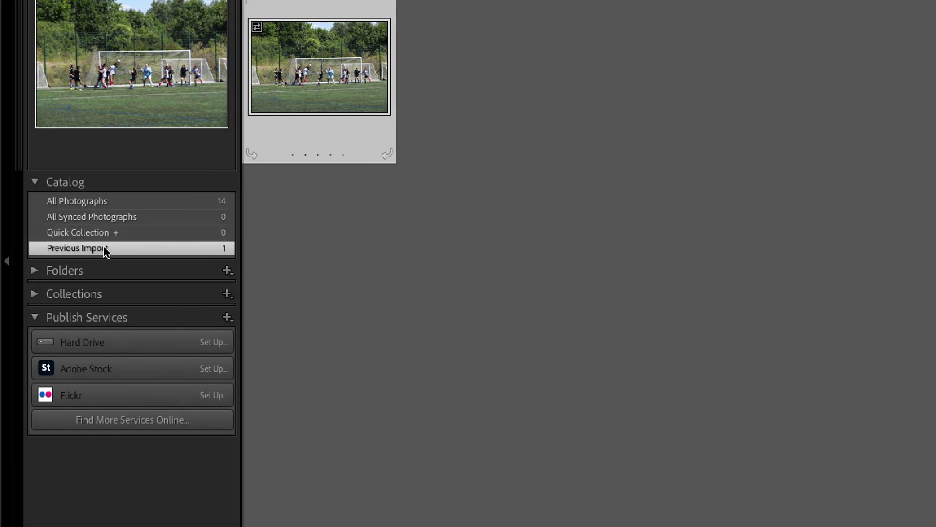
# - Show all photographs in the catalog and add the keyword Soccer to the soccer photo
pyautogui.click(183, 201)
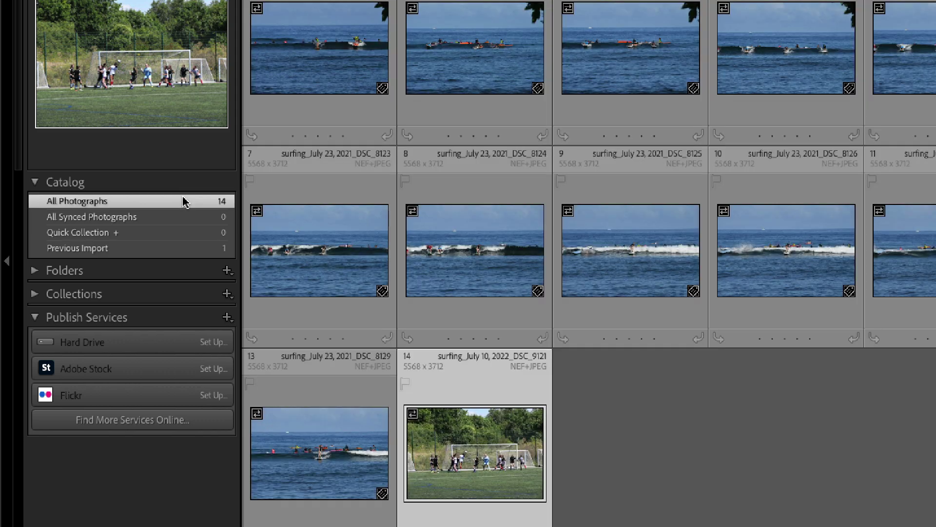
pyautogui.click(183, 201)
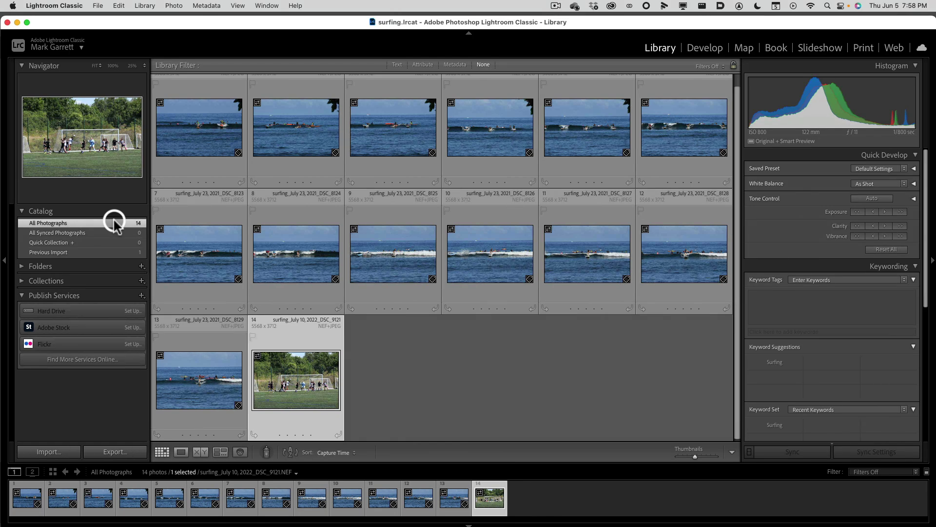
pyautogui.click(542, 388)
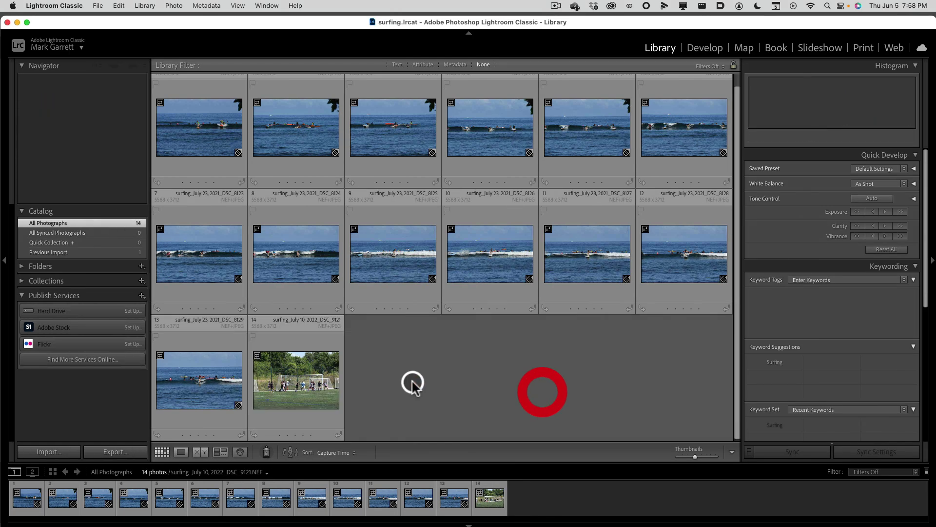
pyautogui.click(321, 380)
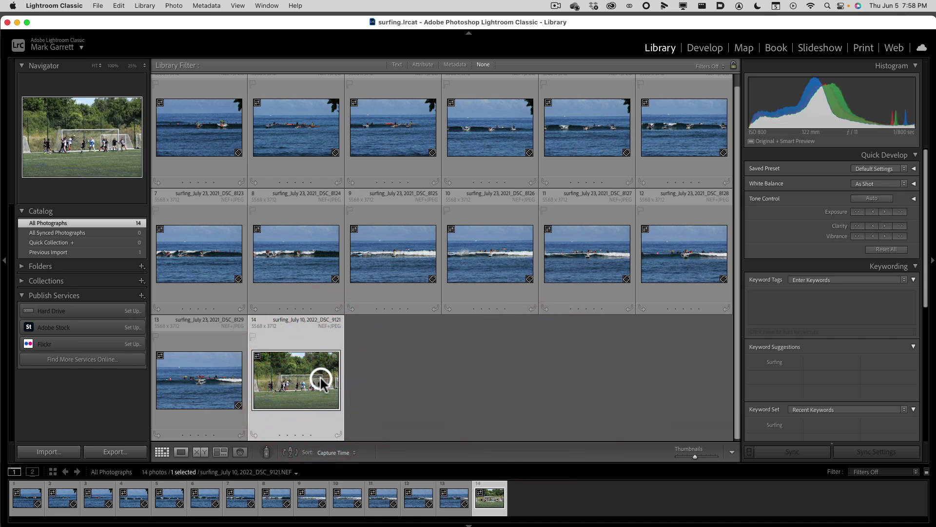
pyautogui.click(766, 313)
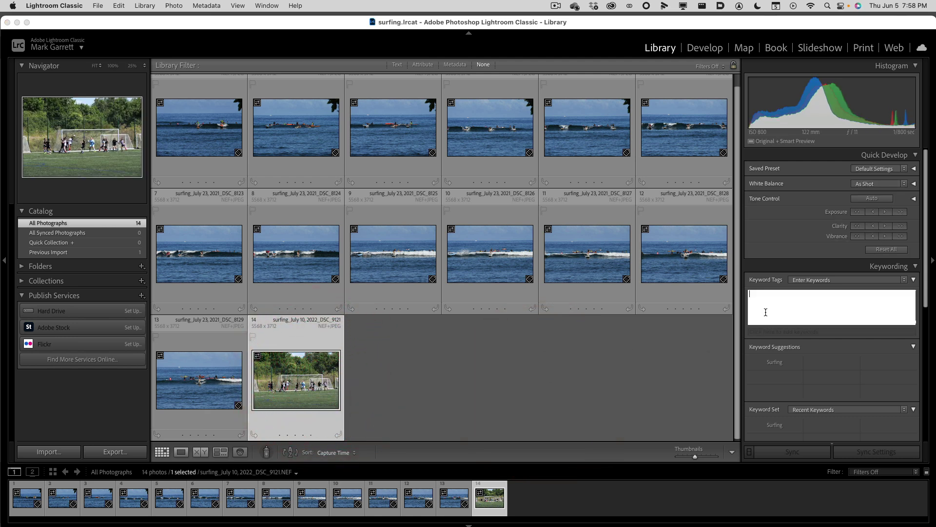
pyautogui.write('Soccer')
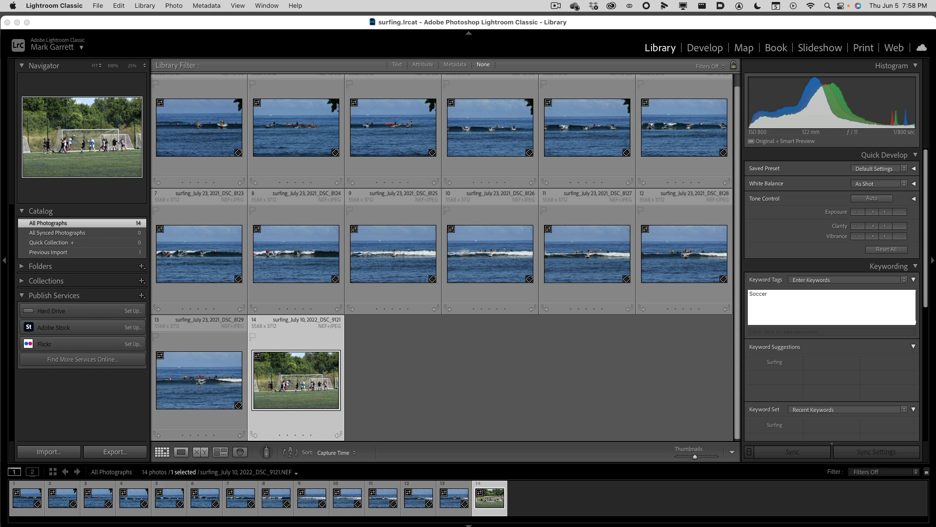
pyautogui.click(477, 270)
# - Compare the keywords of the surfing photos with those of the soccer photo, and clear the selection
pyautogui.click(557, 263)
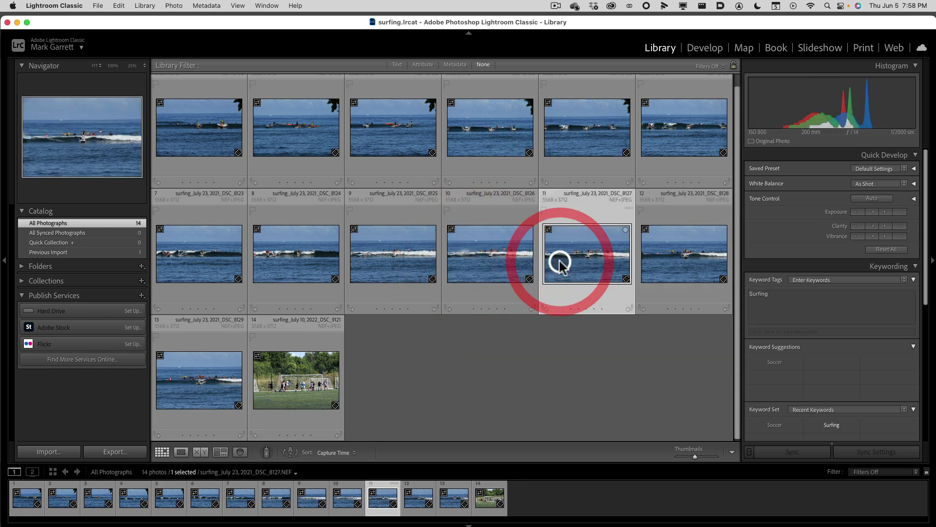
pyautogui.click(492, 265)
pyautogui.click(314, 376)
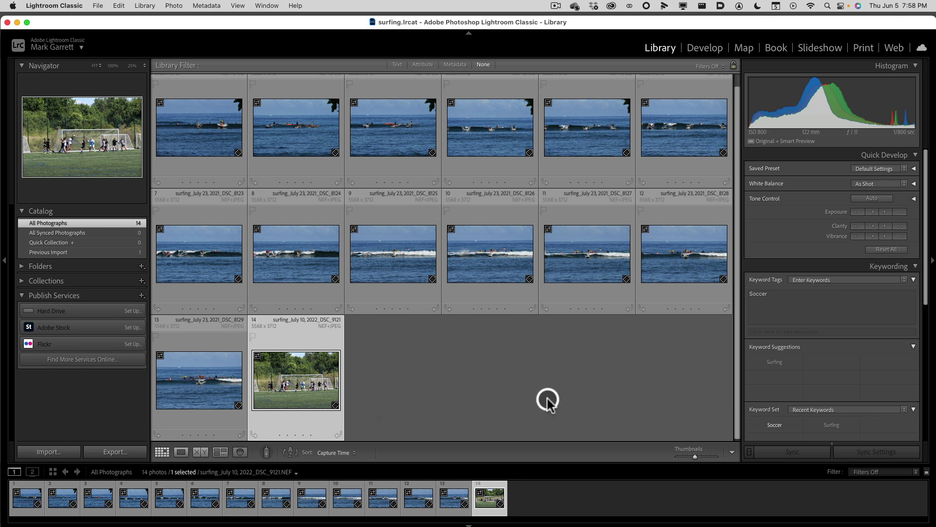
pyautogui.click(513, 398)
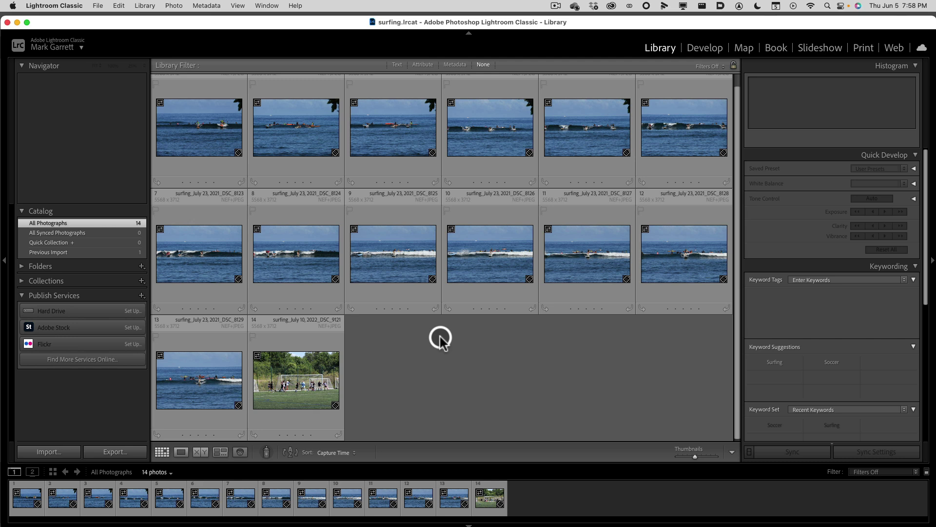
pyautogui.click(570, 380)
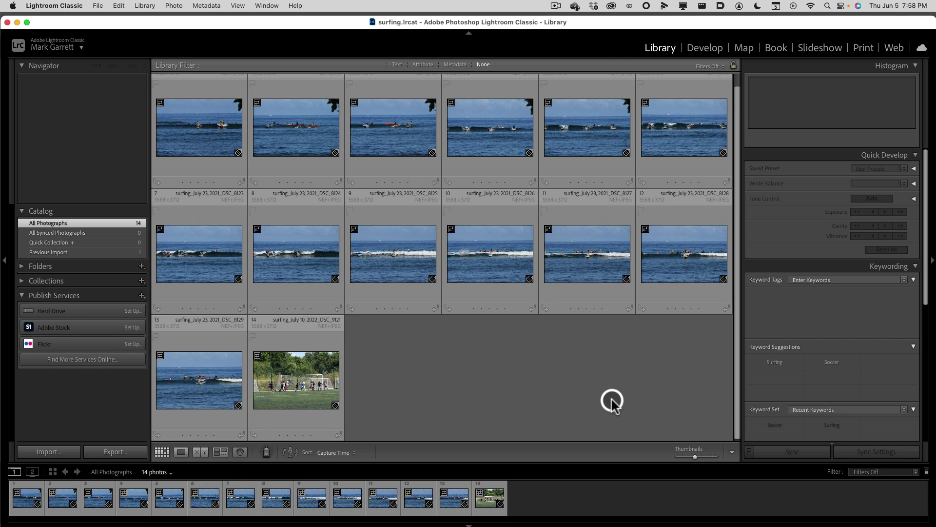
# - Select every photo from the first surfing shot through the soccer shot and open the export settings for them
pyautogui.press('super+a')
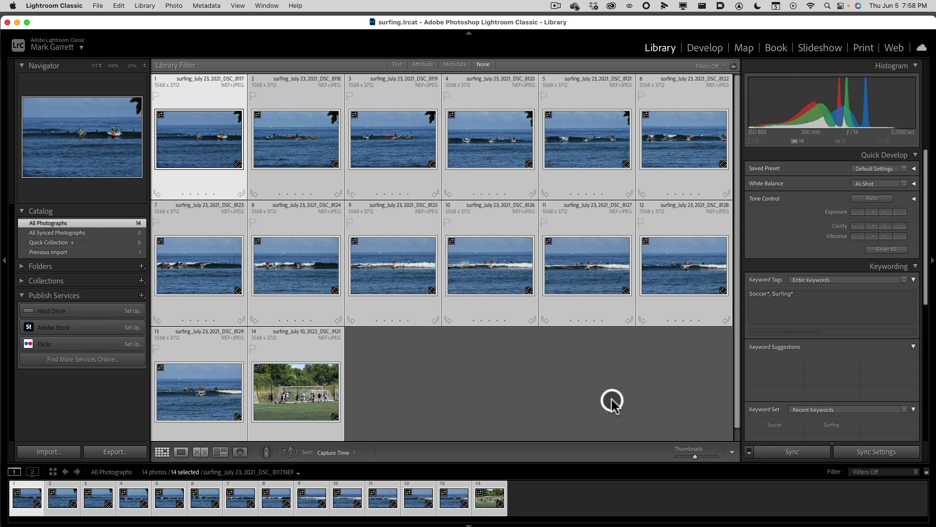
pyautogui.click(506, 392)
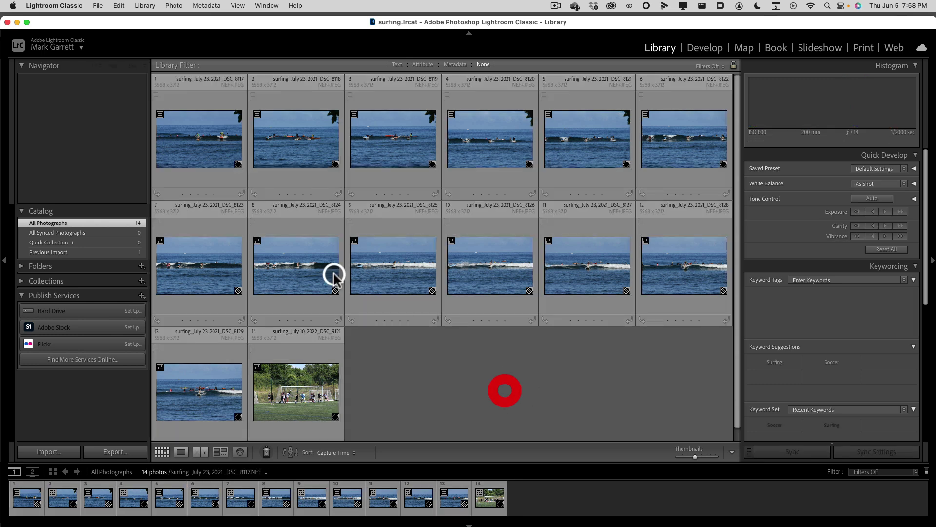
pyautogui.click(201, 141)
pyautogui.keyDown('shift'); pyautogui.click(292, 390); pyautogui.keyUp('shift')
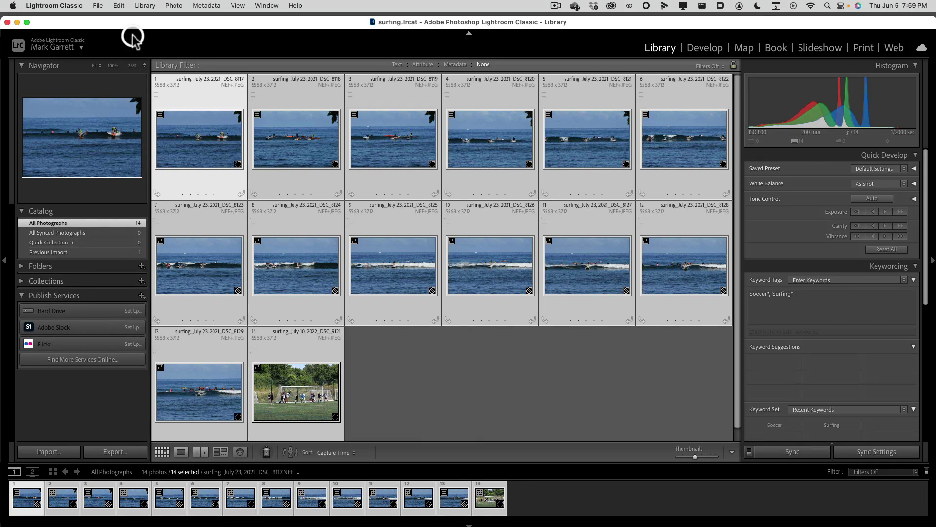
pyautogui.click(97, 5)
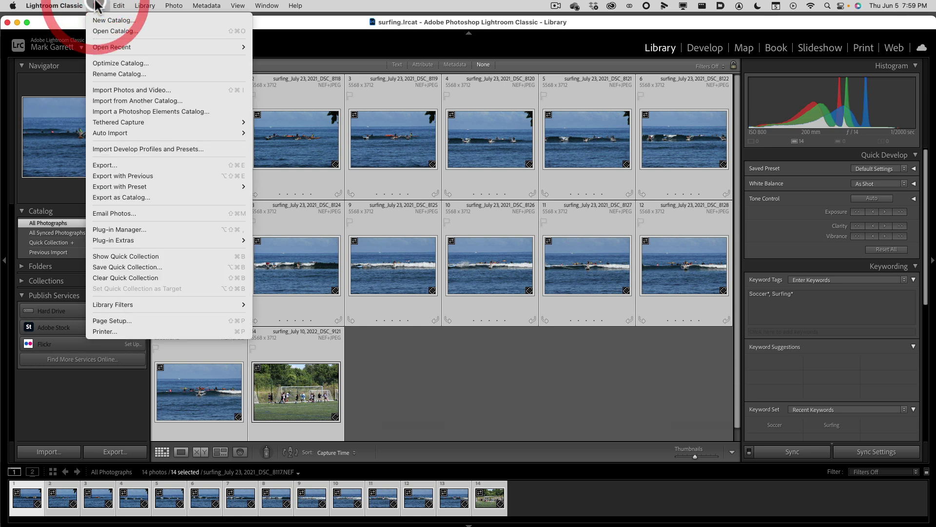
pyautogui.click(136, 164)
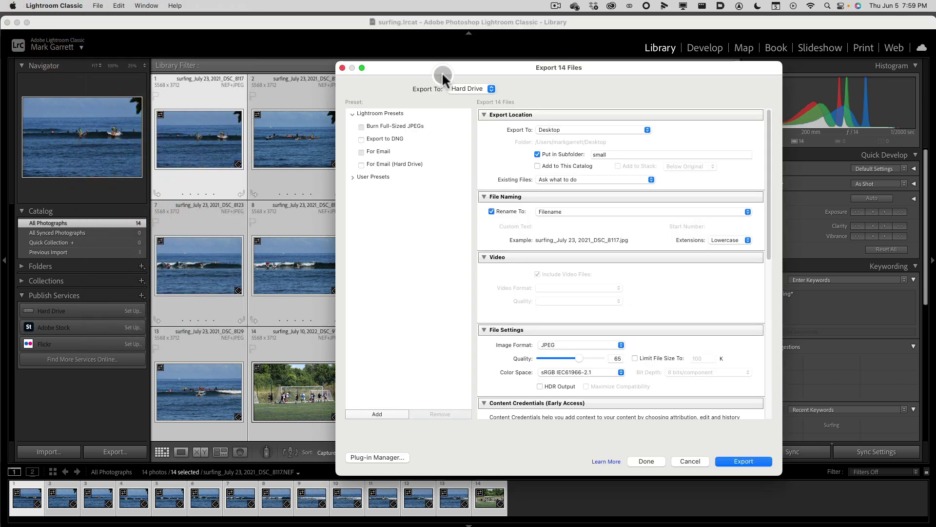
# - Reposition and enlarge the export dialog, and set the export location to a specific folder
pyautogui.moveTo(441, 71); pyautogui.dragTo(407, 59)
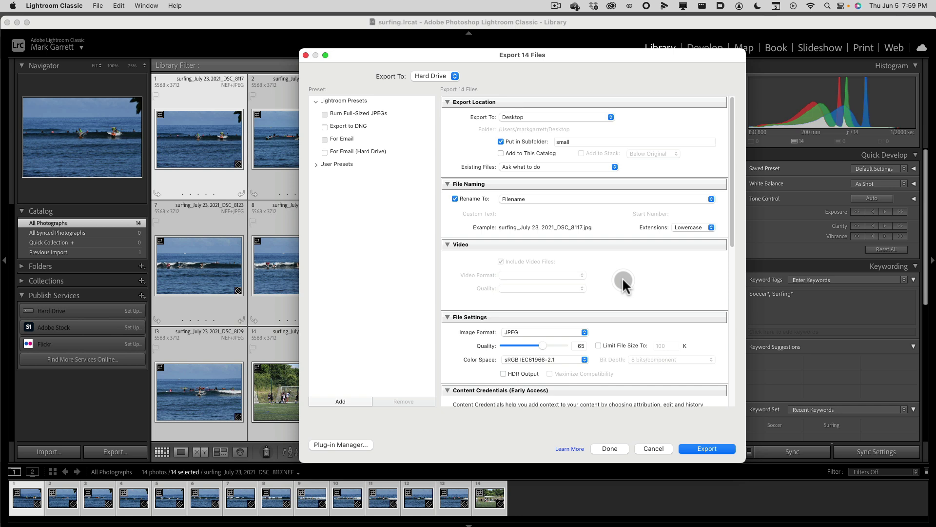
pyautogui.moveTo(745, 462); pyautogui.dragTo(823, 484)
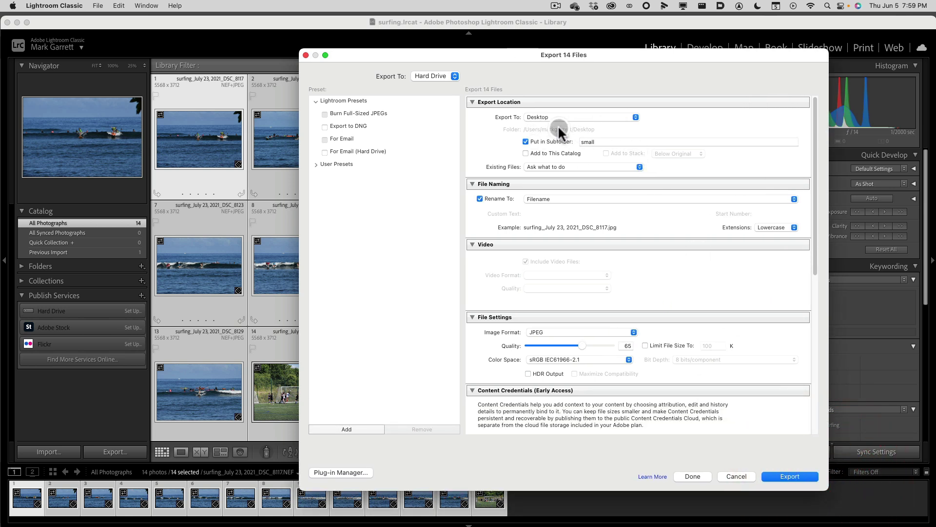
pyautogui.click(525, 142)
pyautogui.click(556, 117)
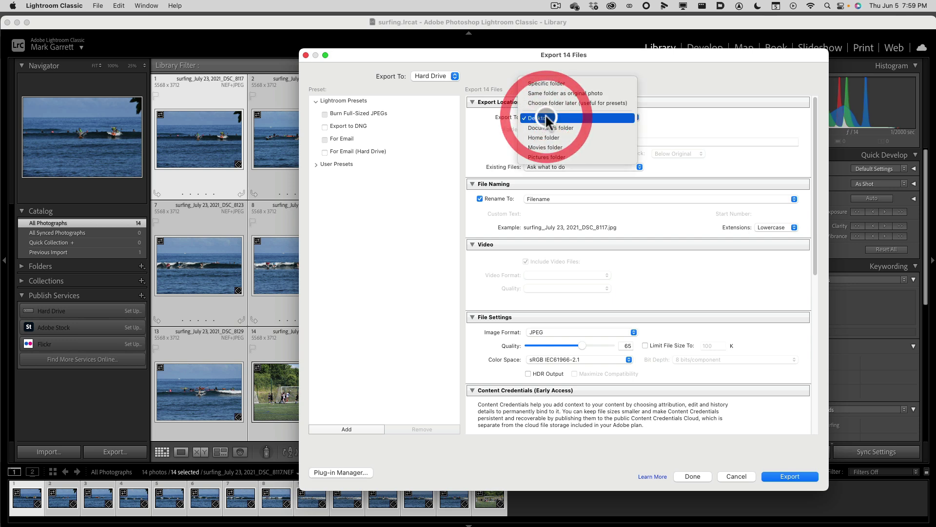
pyautogui.click(558, 83)
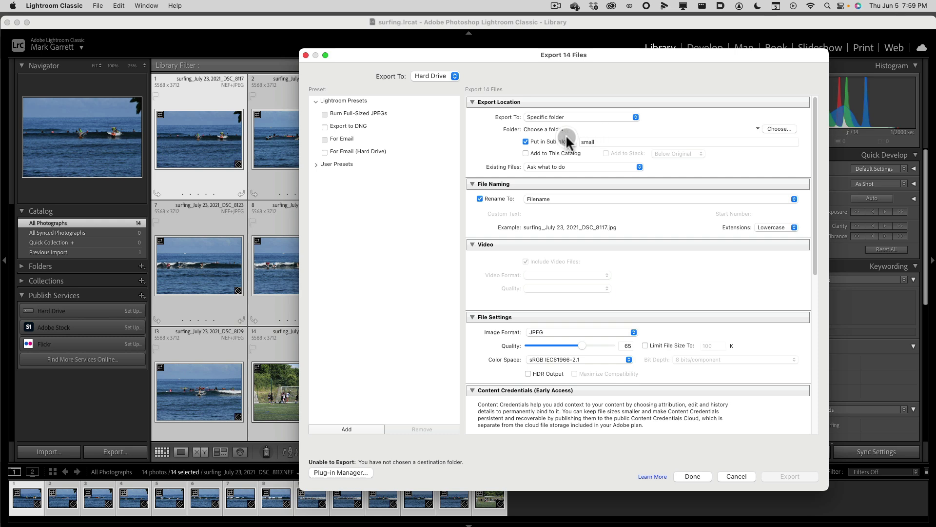
# - Create a new folder named surfing_small on the Desktop and choose it as the export destination
pyautogui.click(768, 128)
pyautogui.click(409, 198)
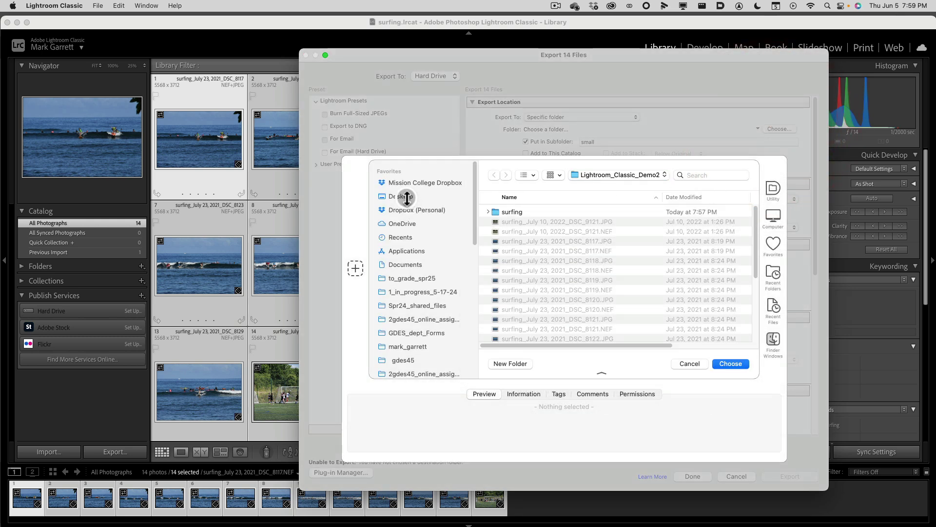
pyautogui.click(510, 364)
pyautogui.write('sur')
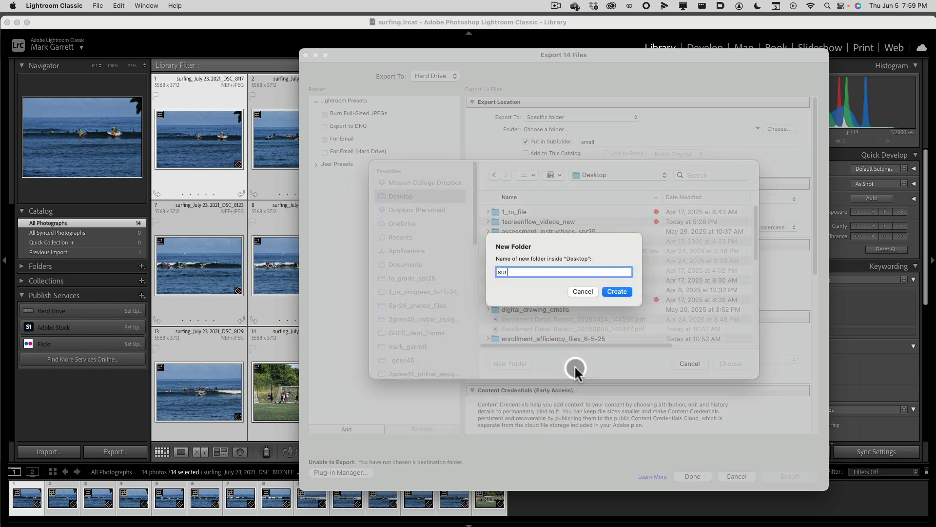
pyautogui.write('fing_small')
pyautogui.click(618, 292)
pyautogui.click(731, 363)
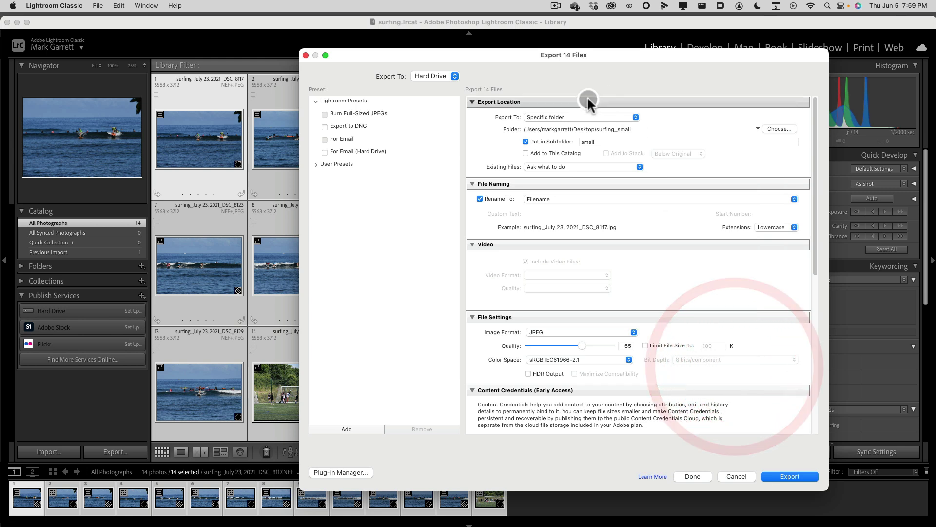
# - Turn off placing the exported files in a subfolder and clear the subfolder name
pyautogui.click(525, 142)
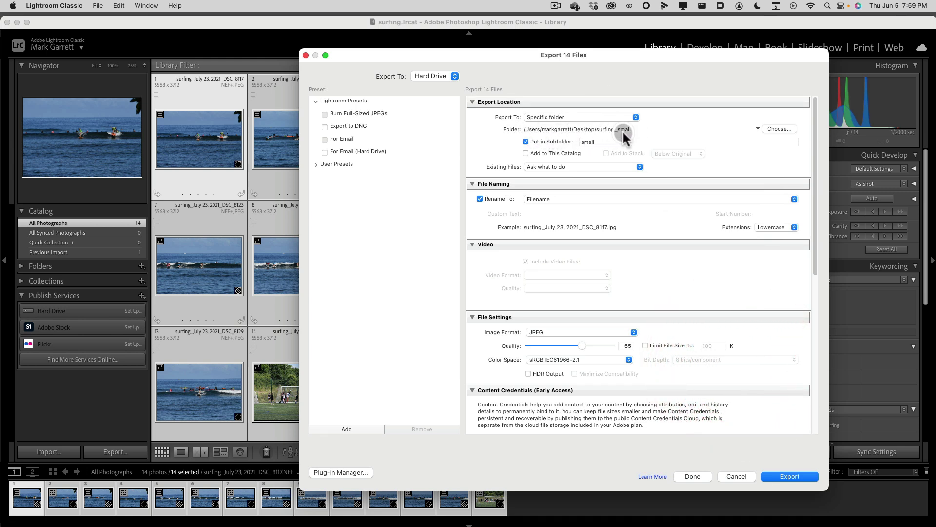
pyautogui.click(525, 141)
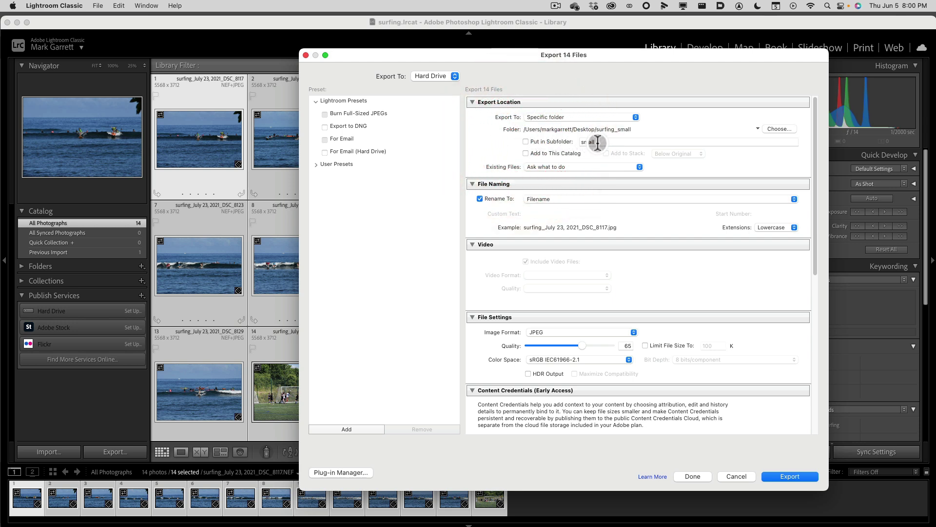
pyautogui.doubleClick(598, 142)
pyautogui.press('BackSpace')
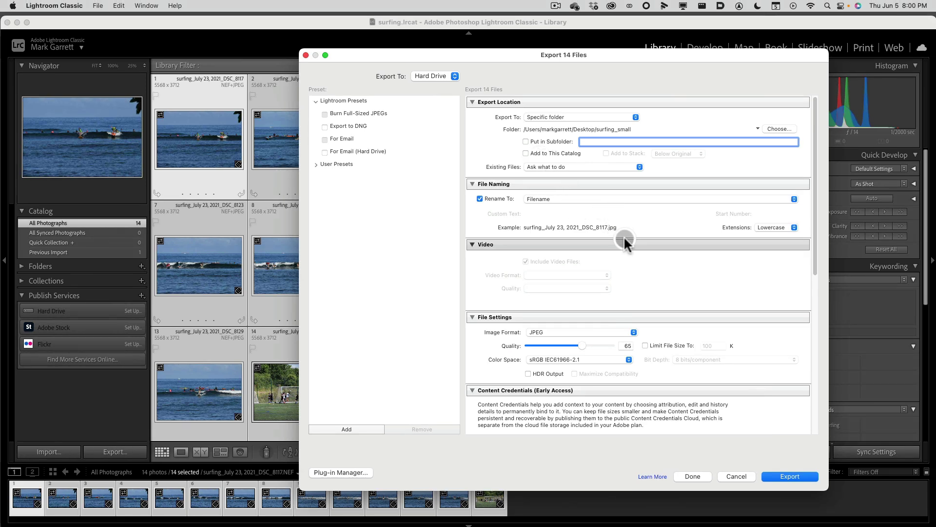
pyautogui.click(480, 199)
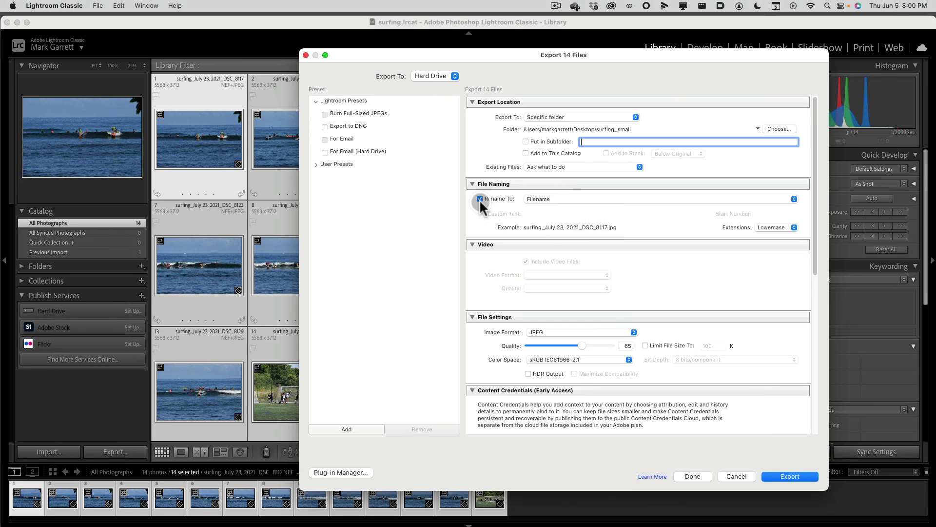
pyautogui.click(606, 199)
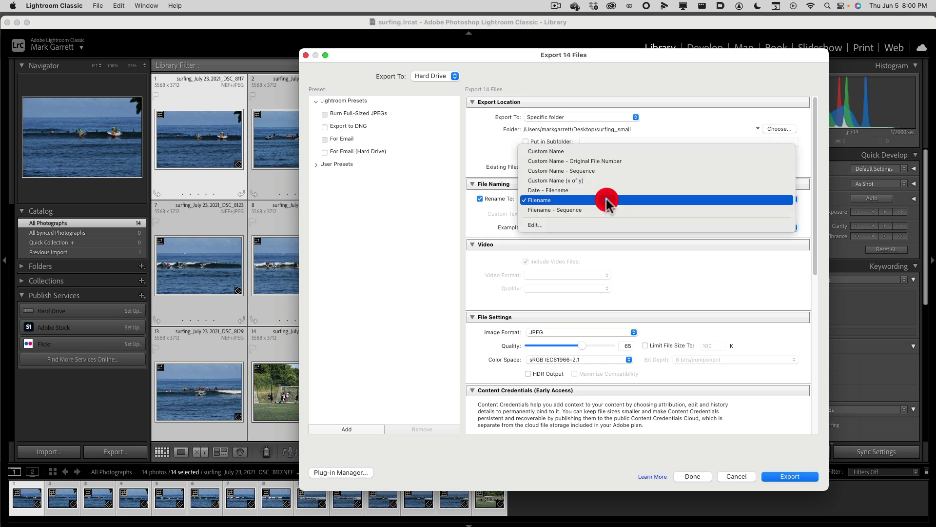
pyautogui.click(605, 225)
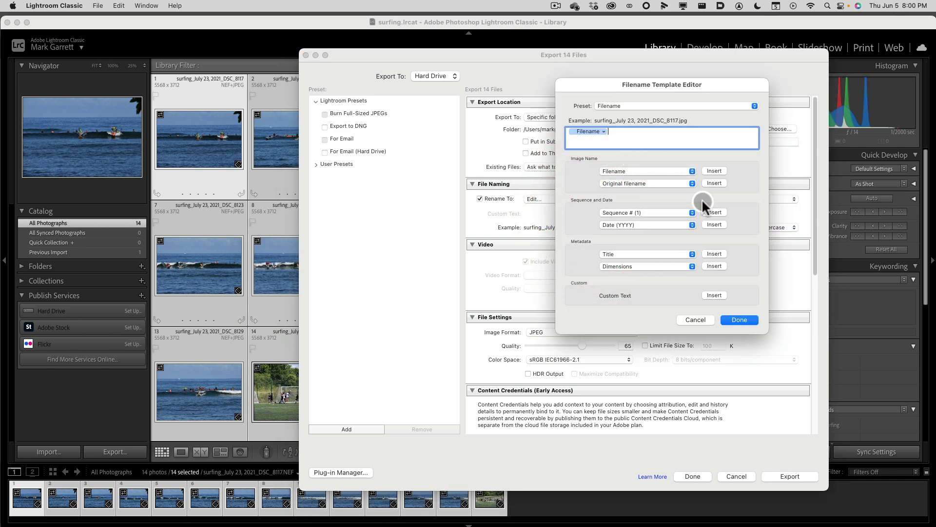
pyautogui.moveTo(609, 79); pyautogui.dragTo(511, 92)
pyautogui.click(511, 92)
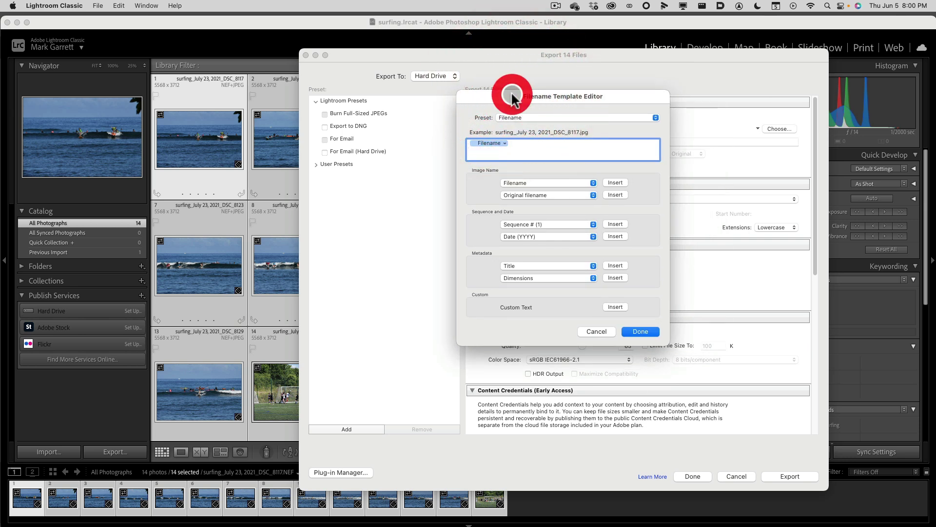
pyautogui.click(585, 331)
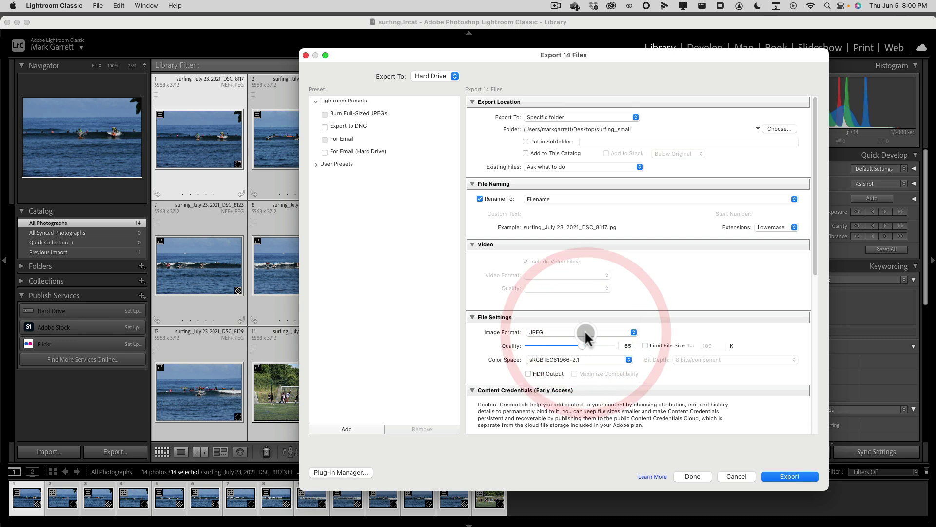
# - Turn off renaming of the exported files and set the JPEG quality to 60
pyautogui.click(481, 196)
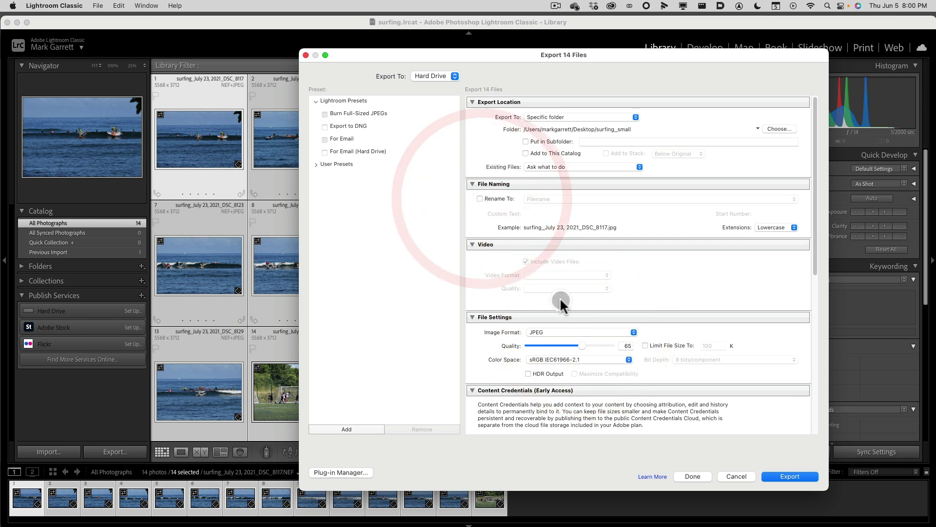
pyautogui.scroll(-2, 517, 261)
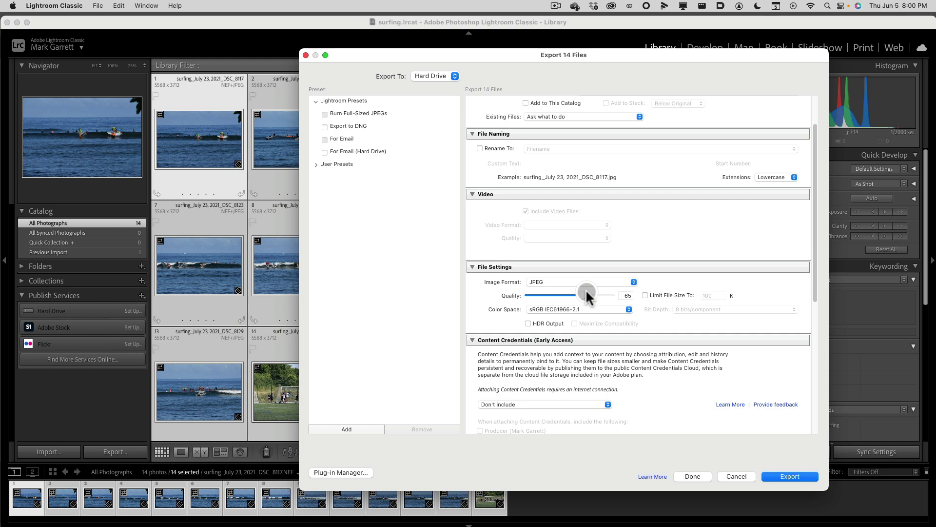
pyautogui.press('alt')
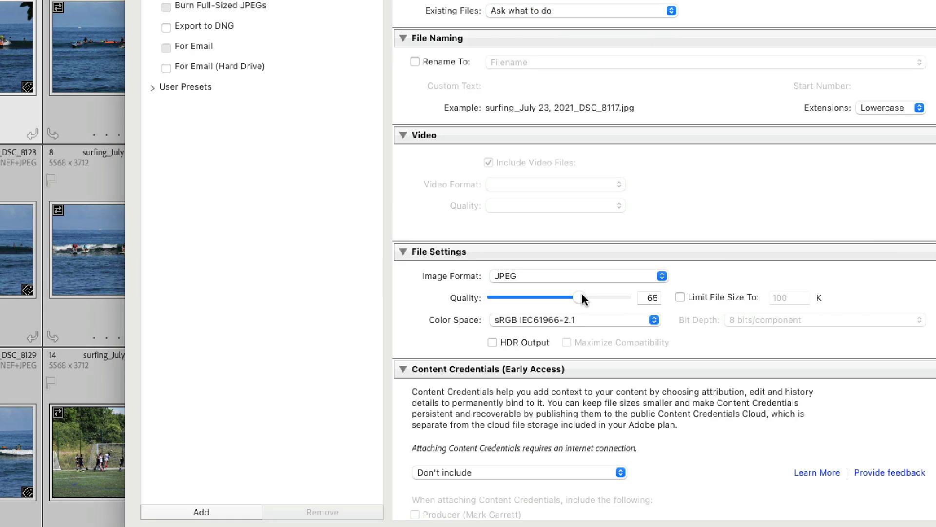
pyautogui.moveTo(582, 296); pyautogui.dragTo(574, 302)
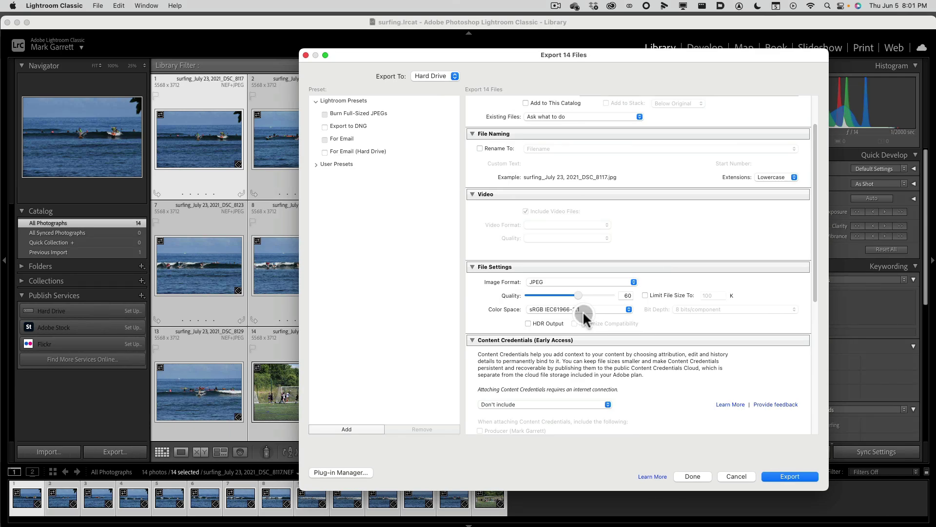
# - Review the color space choices for the exported JPEGs while keeping sRGB IEC61966-2.1
pyautogui.click(571, 307)
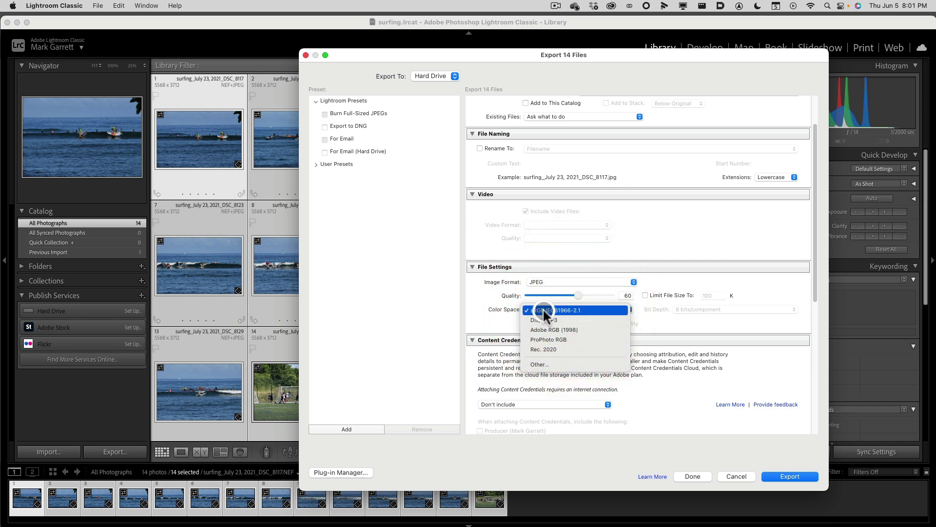
pyautogui.click(490, 314)
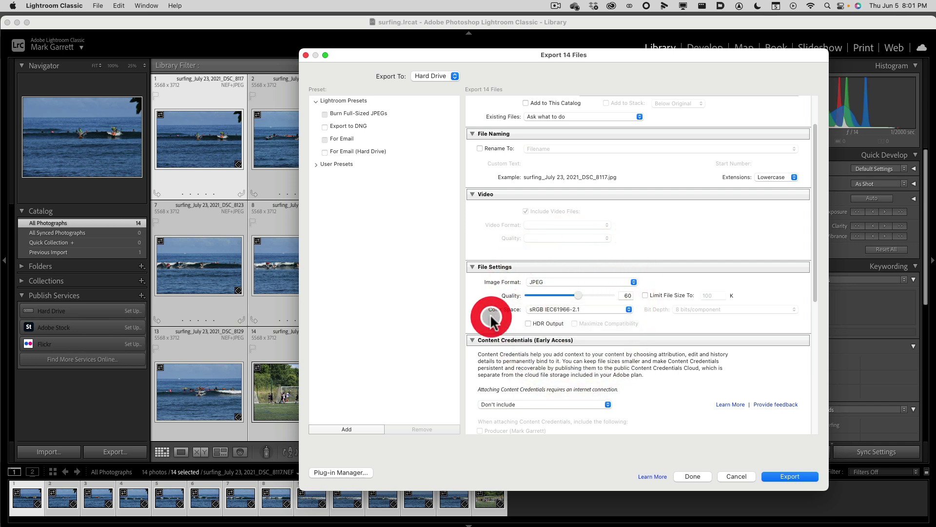
pyautogui.click(537, 309)
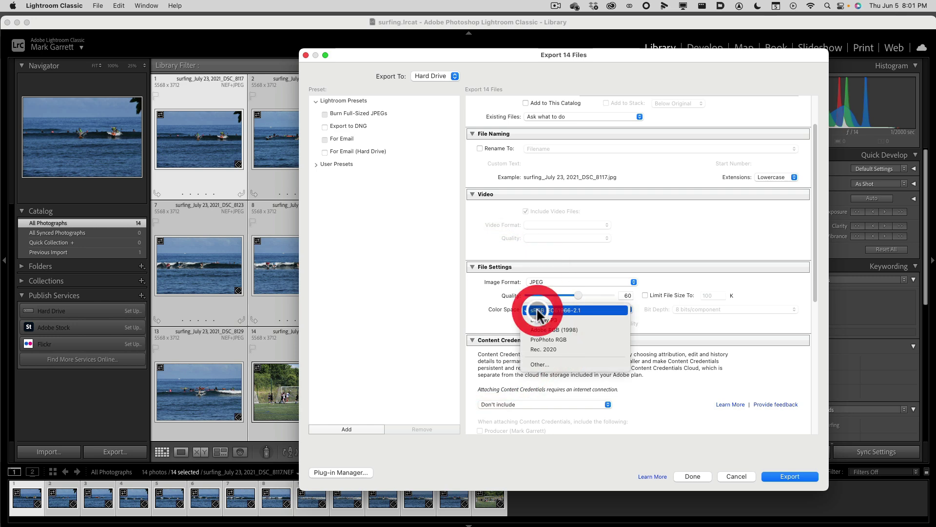
pyautogui.click(505, 308)
# - Set the image sizing to resize the photos to a long edge of 1,000 pixels
pyautogui.scroll(-3, 587, 400)
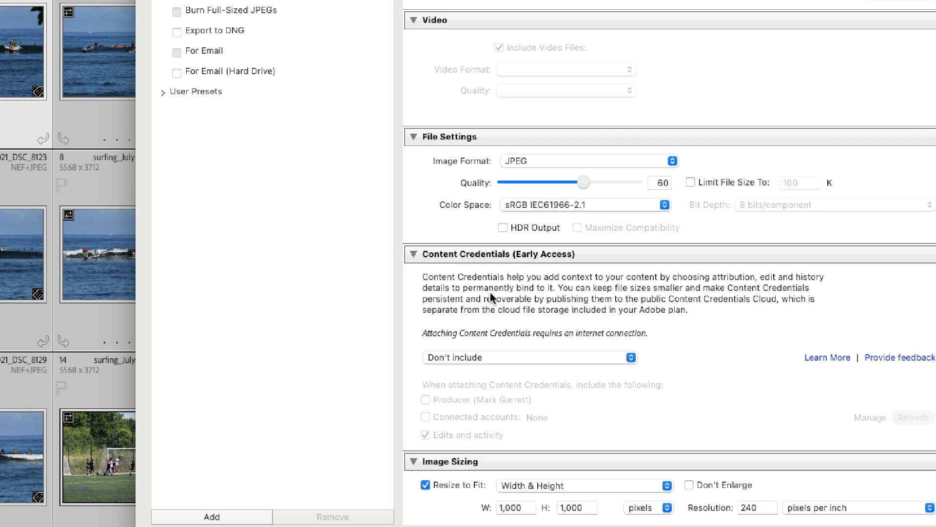
pyautogui.scroll(-7, 491, 295)
pyautogui.scroll(4, 491, 298)
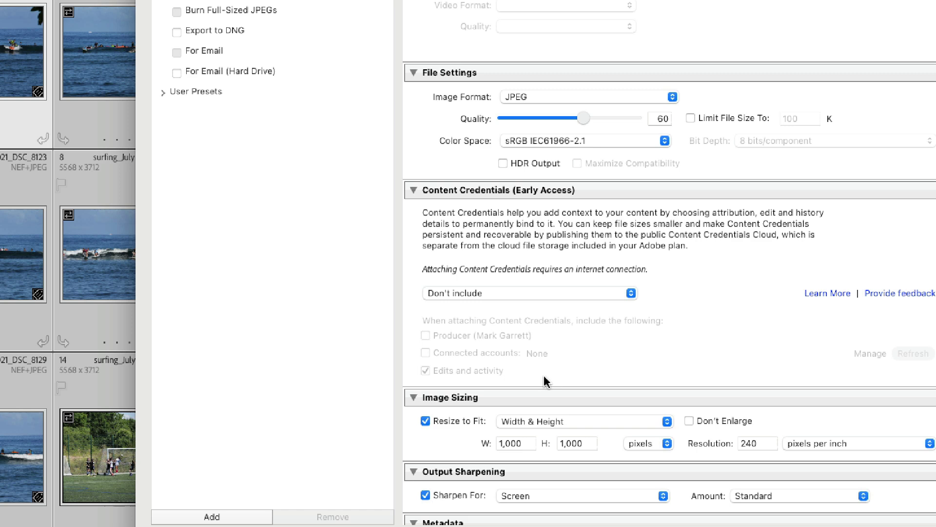
pyautogui.scroll(-3, 546, 380)
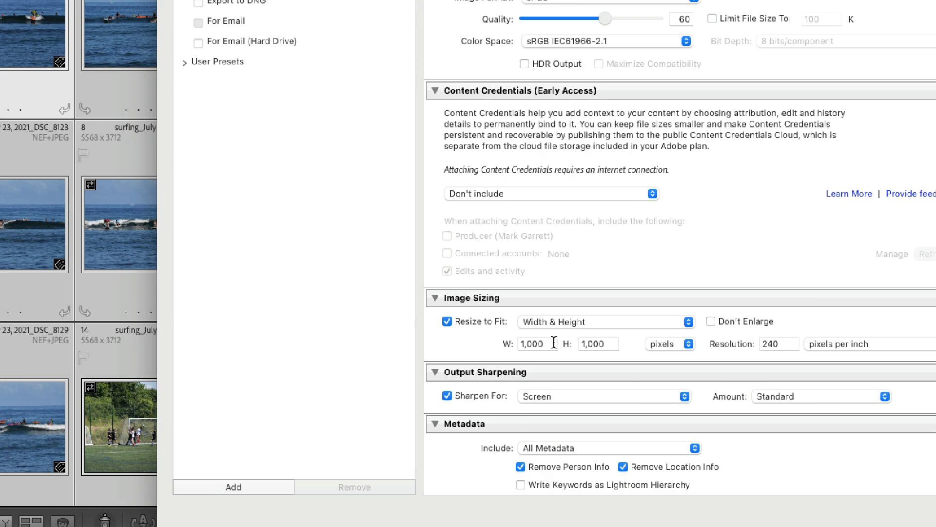
pyautogui.click(554, 343)
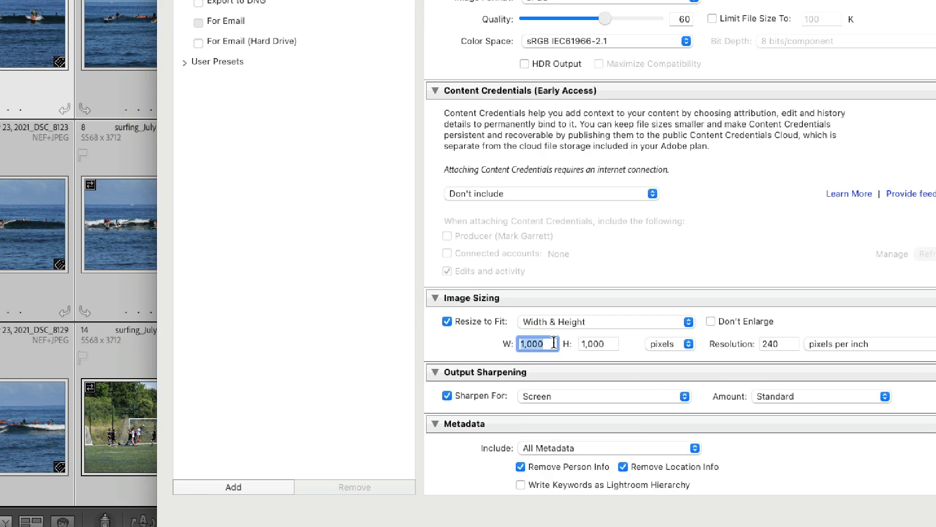
pyautogui.click(613, 344)
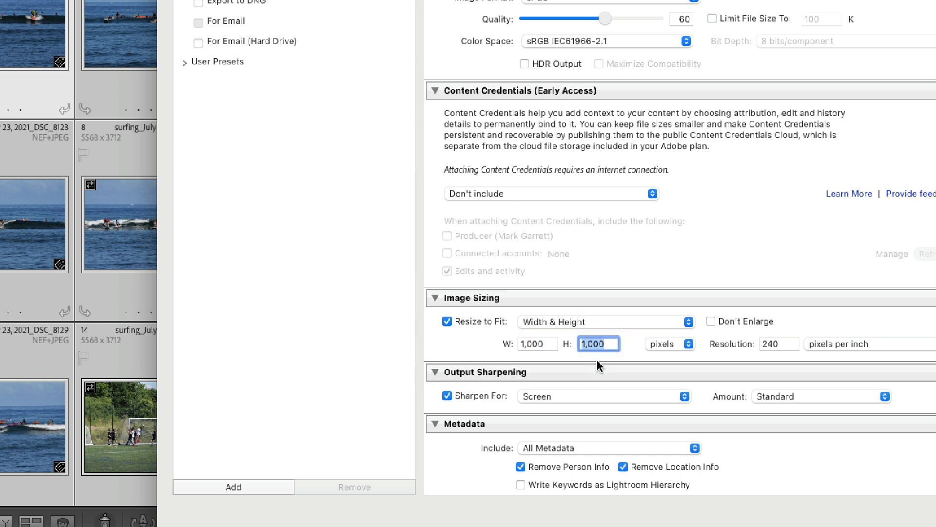
pyautogui.click(604, 322)
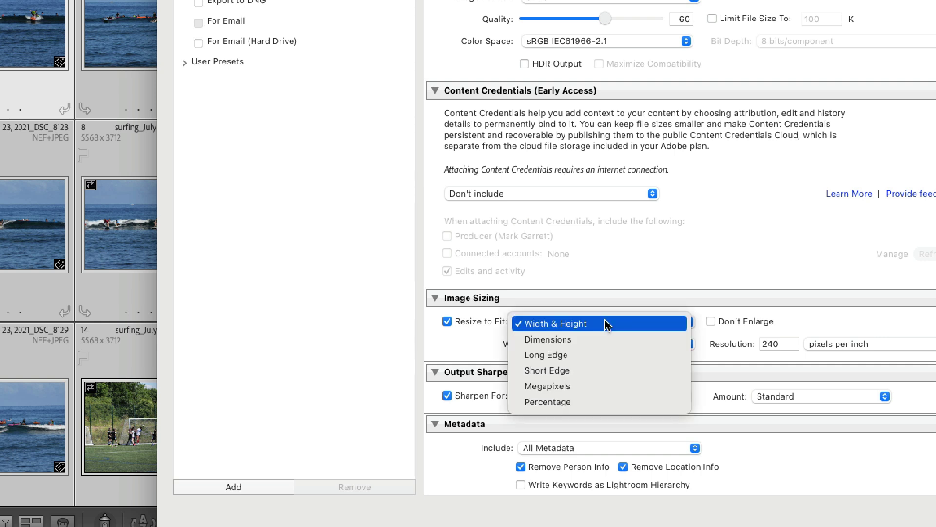
pyautogui.click(608, 355)
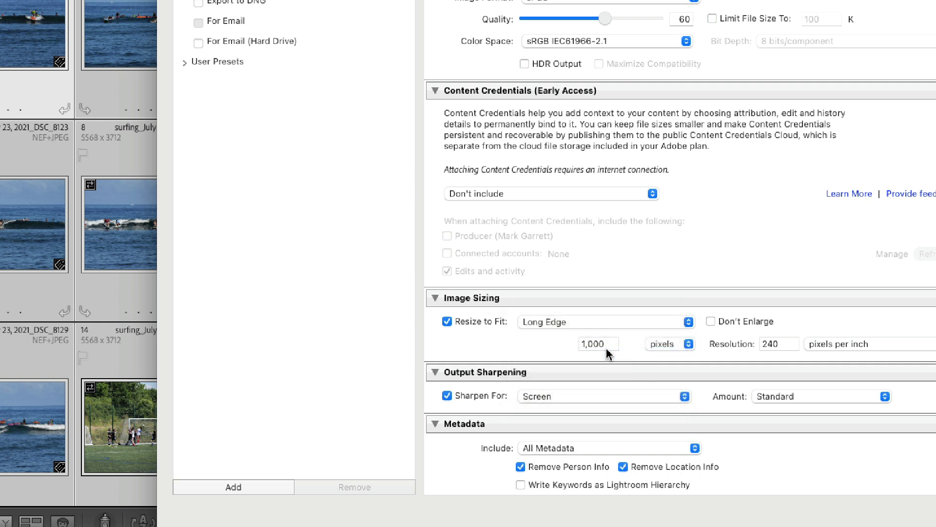
pyautogui.click(606, 343)
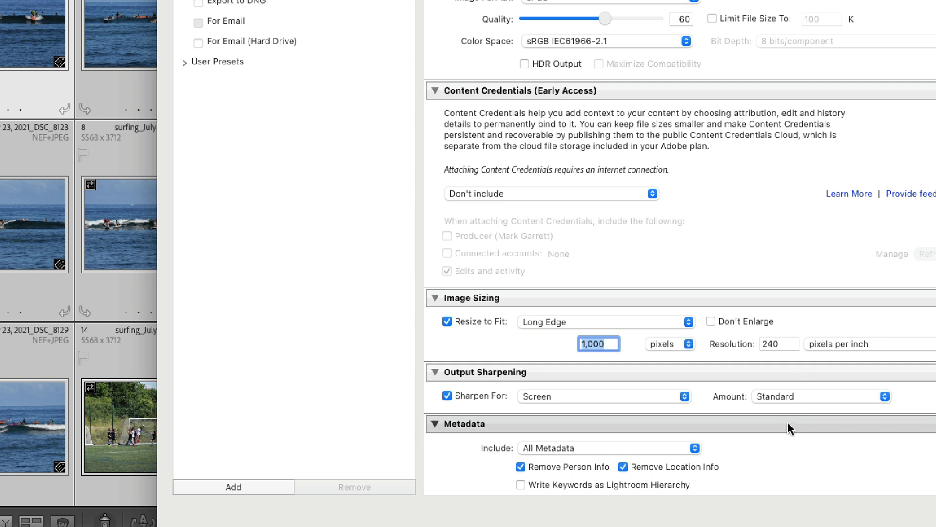
# - Keep output sharpening enabled for Screen with the Standard amount
pyautogui.click(447, 396)
pyautogui.click(447, 396)
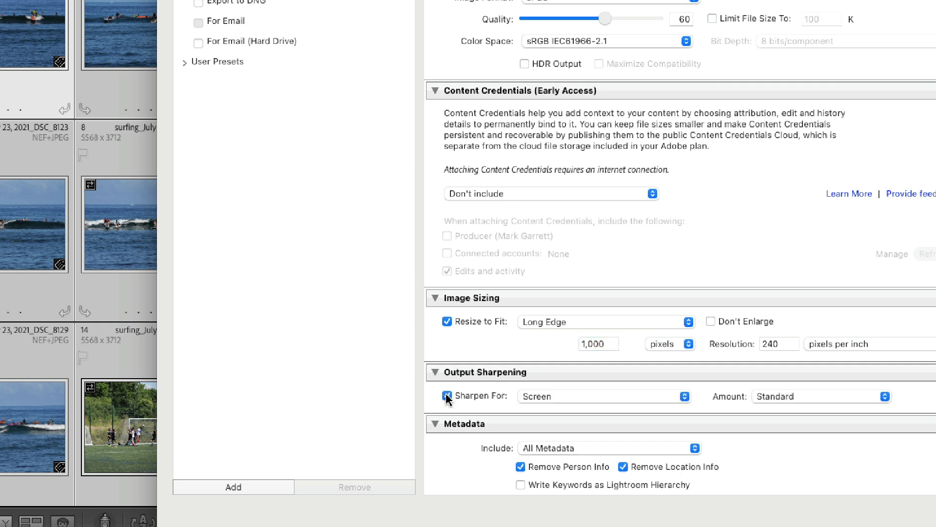
pyautogui.click(587, 402)
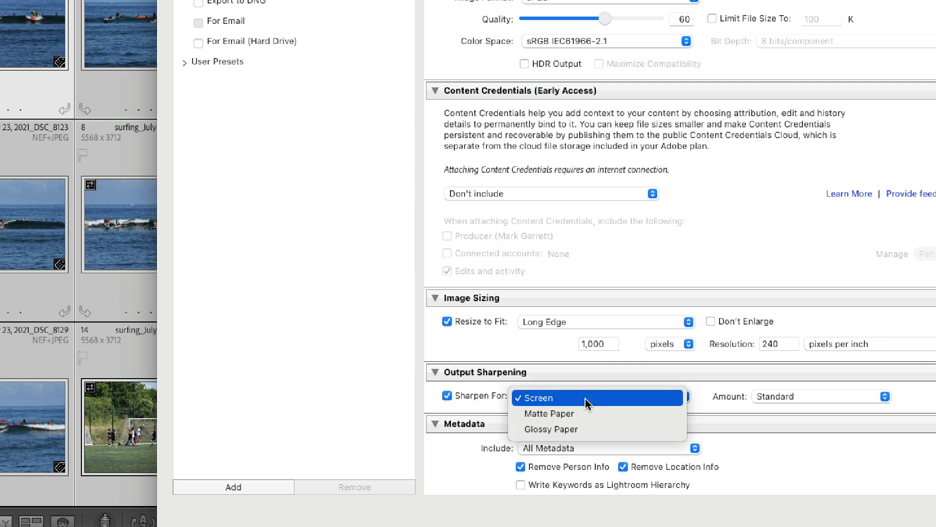
pyautogui.click(586, 403)
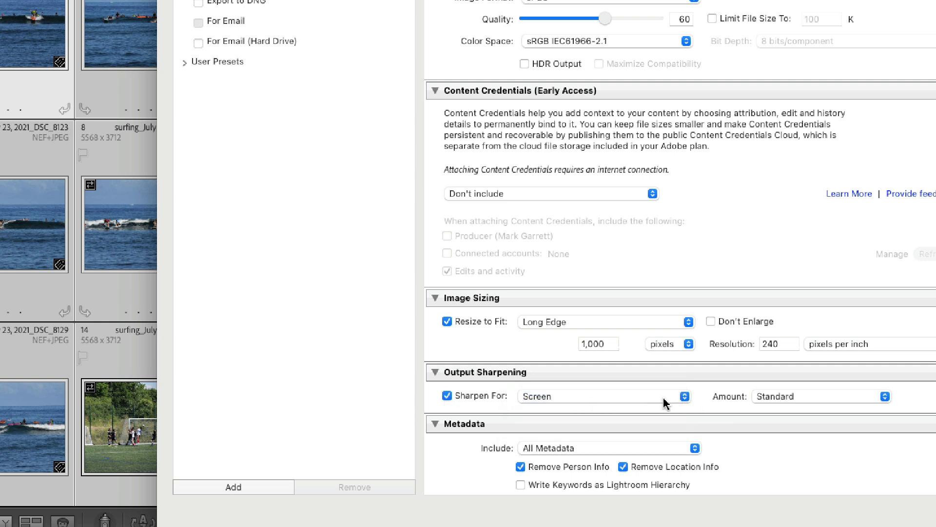
pyautogui.click(803, 399)
pyautogui.click(804, 399)
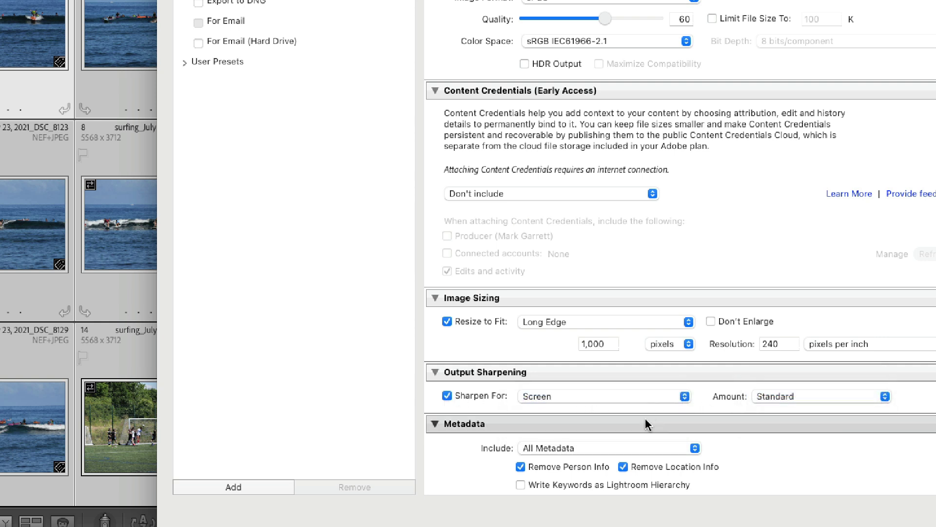
pyautogui.scroll(-3, 648, 425)
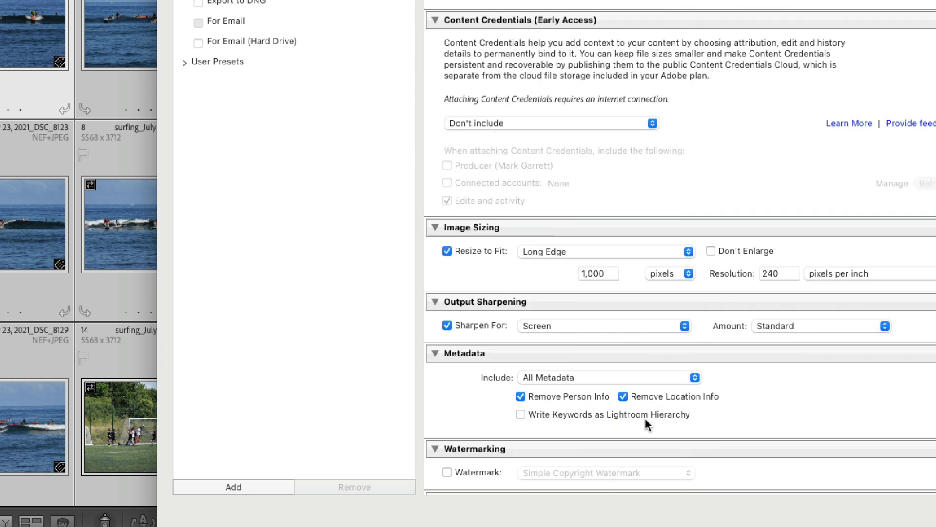
# - Review the metadata inclusion choices for the exported JPEGs while keeping All Metadata
pyautogui.scroll(-2, 647, 424)
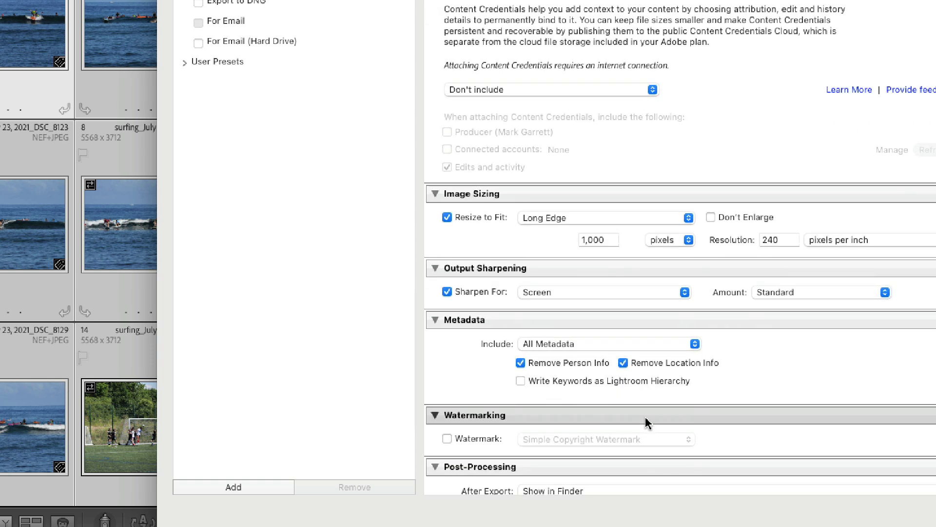
pyautogui.click(596, 345)
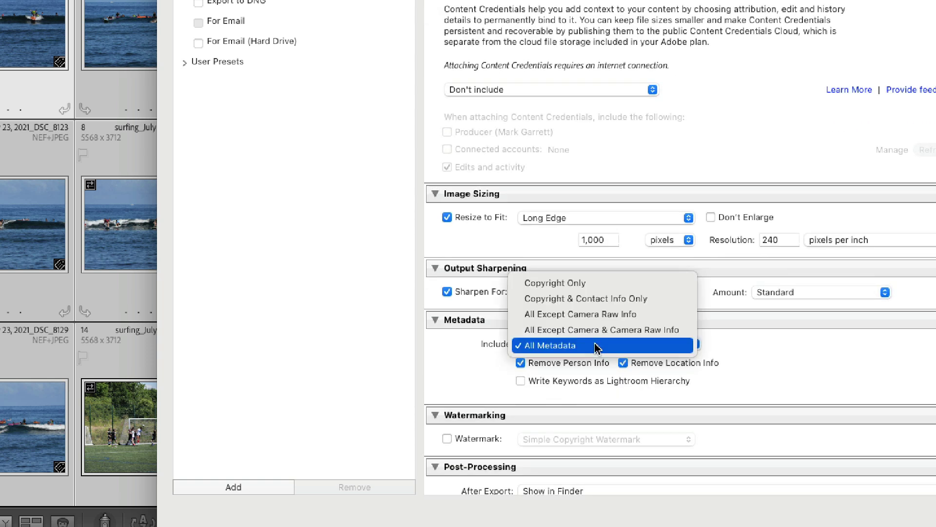
pyautogui.click(452, 349)
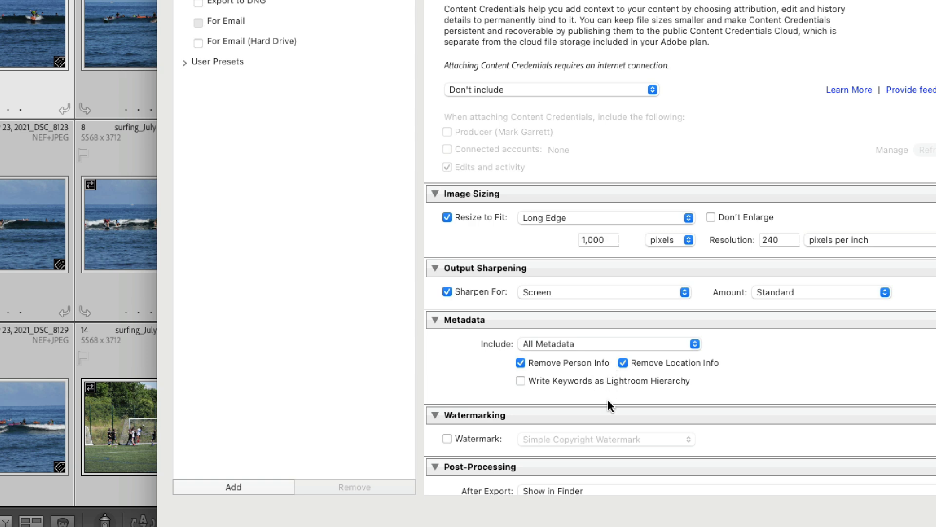
# - Try the Simple Copyright Watermark on the exported photos and turn watermarking back off
pyautogui.scroll(-2, 650, 468)
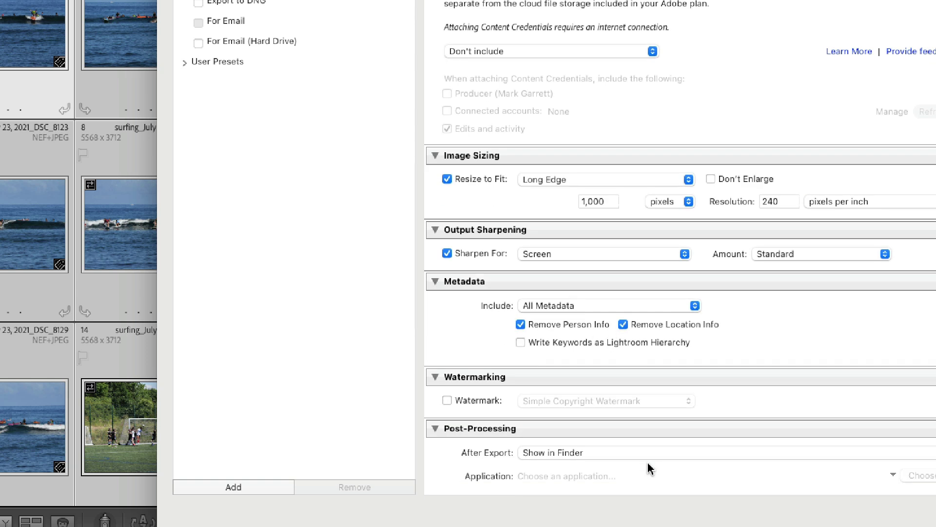
pyautogui.click(447, 400)
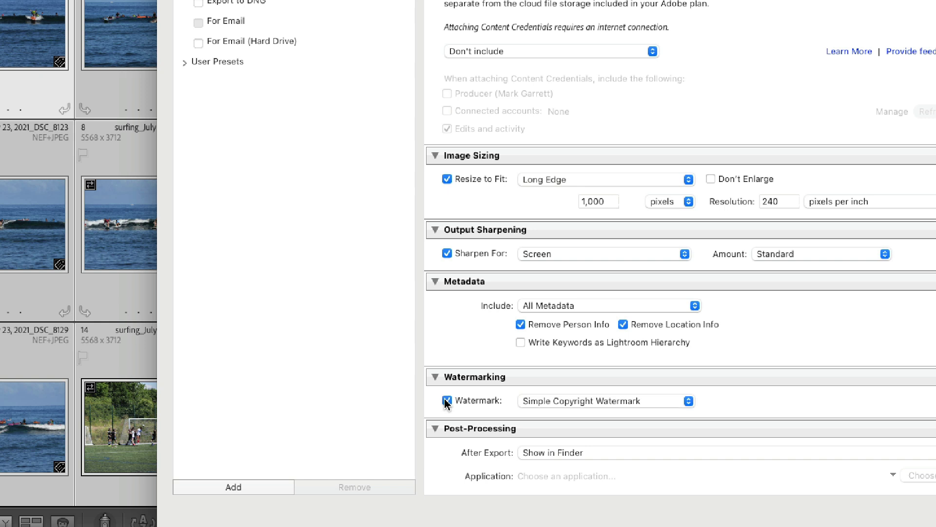
pyautogui.click(446, 400)
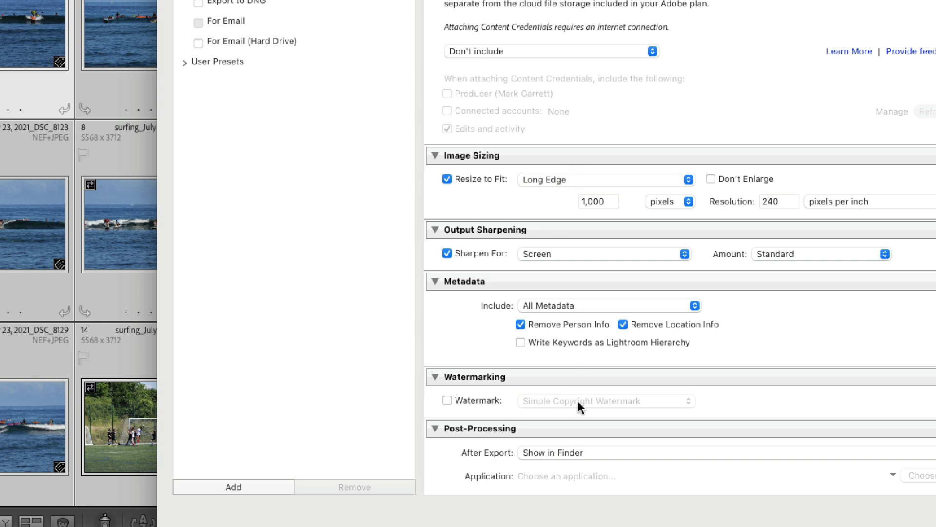
# - Keep Show in Finder as the after-export action and export the selected photos
pyautogui.click(536, 457)
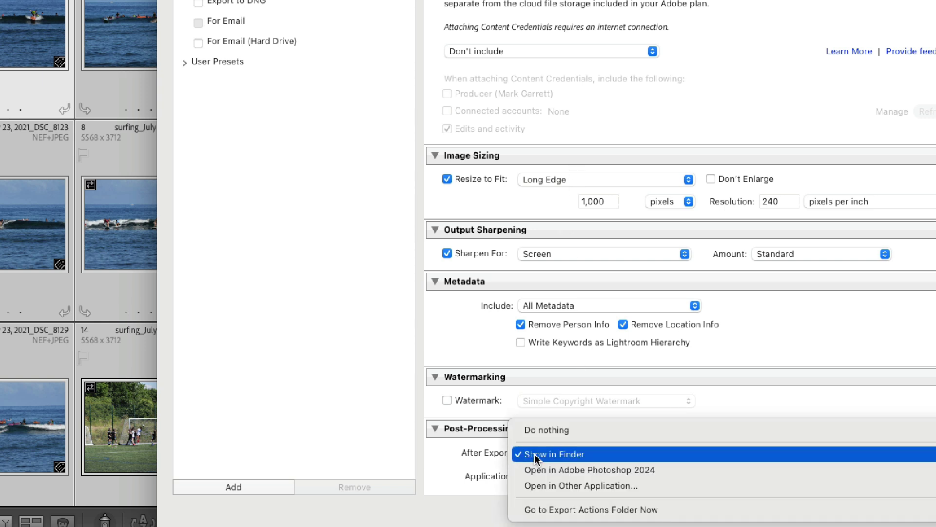
pyautogui.click(471, 461)
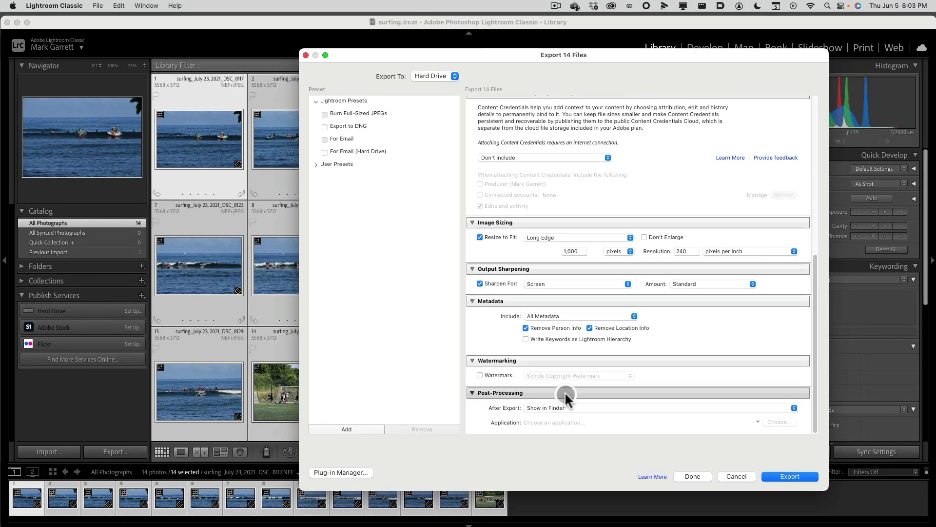
pyautogui.click(804, 481)
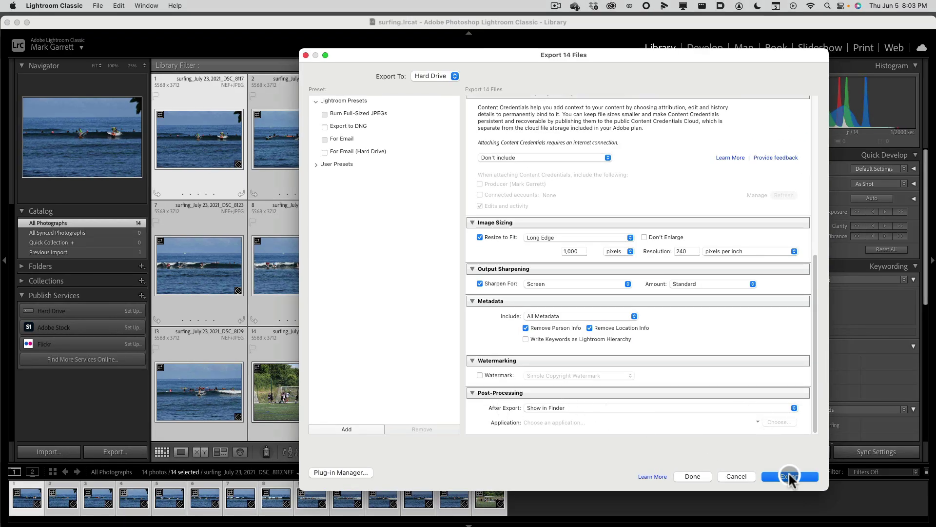
pyautogui.click(789, 472)
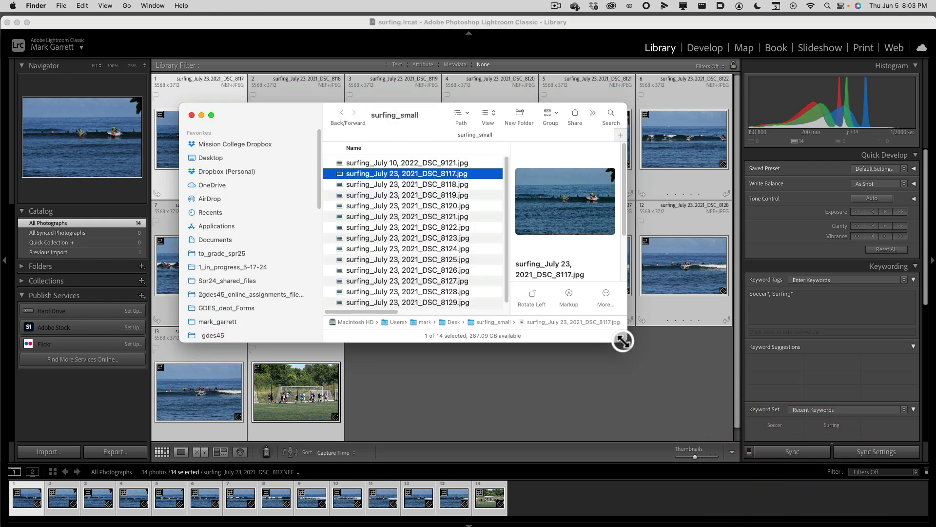
# - Enlarge the surfing_small folder window and preview the exported JPEGs one after another, from the soccer photo through surfing_July 23, 2021_DSC_8129.jpg
pyautogui.moveTo(626, 341); pyautogui.dragTo(750, 456)
pyautogui.click(418, 161)
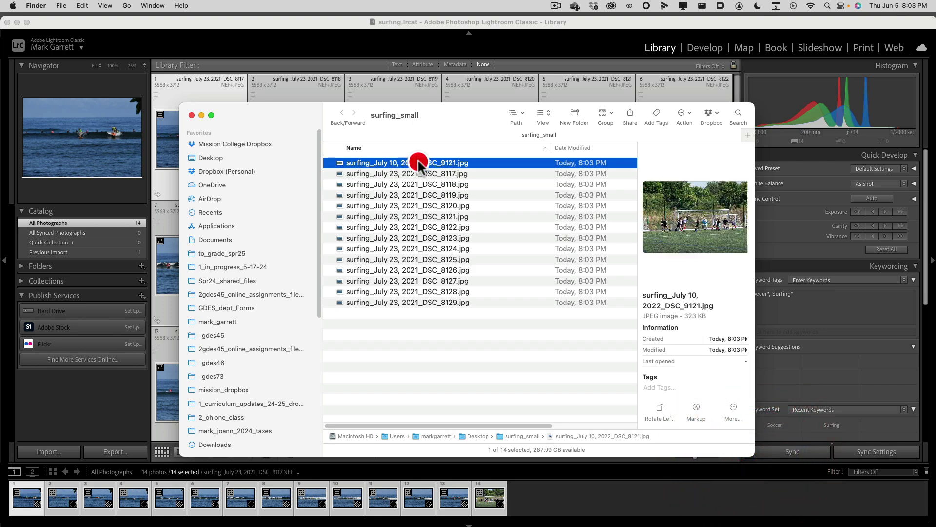
pyautogui.press('space')
pyautogui.press('Down')
pyautogui.press('Down')
pyautogui.press('Down')
pyautogui.press('Down')
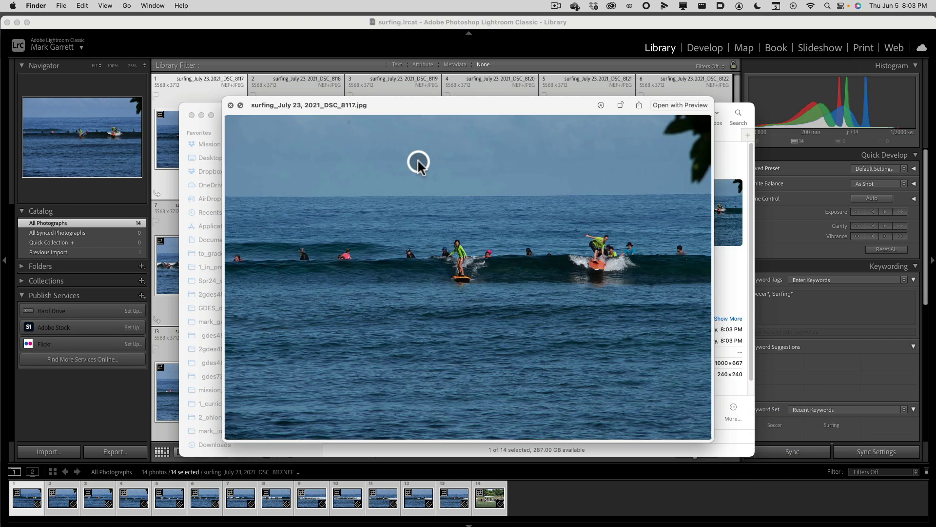
pyautogui.press('Down')
pyautogui.press('Down')
pyautogui.press('Down')
pyautogui.press('Down')
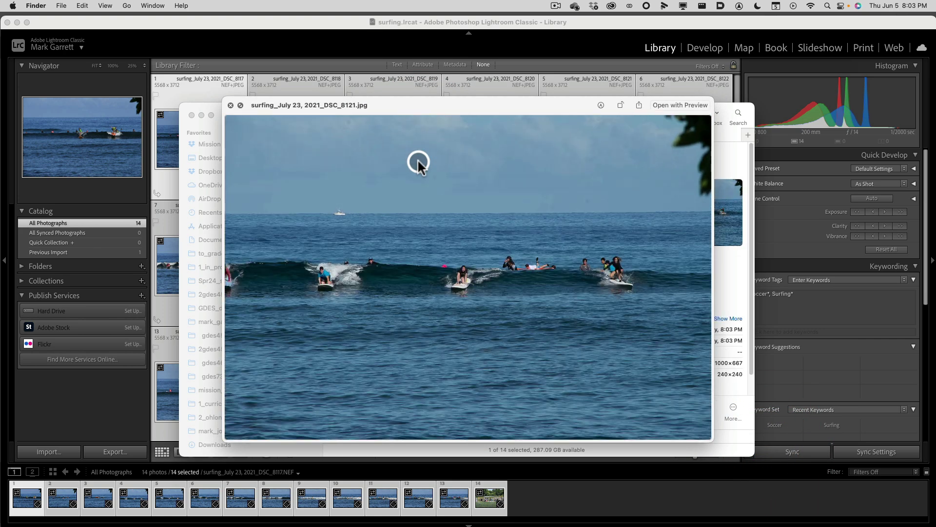
pyautogui.press('Down')
pyautogui.press('Down')
pyautogui.press('Down')
pyautogui.press('Down')
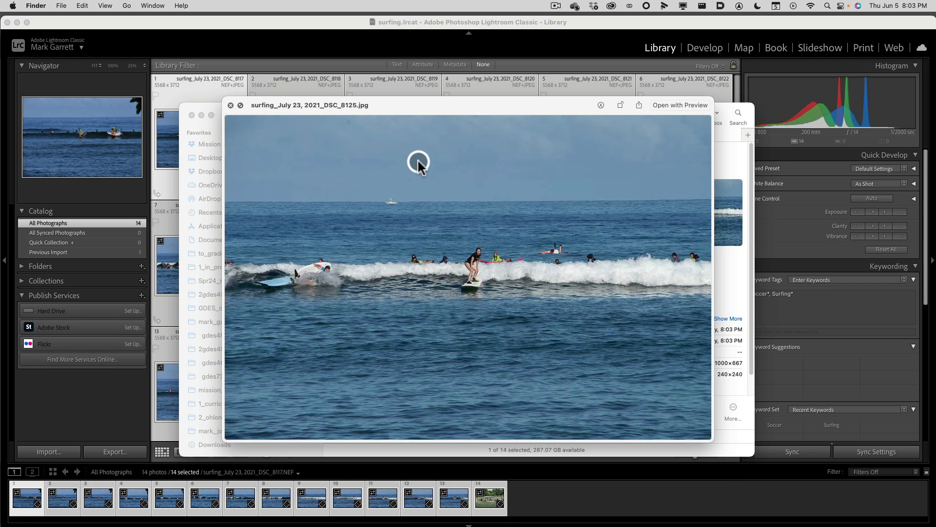
pyautogui.press('Down')
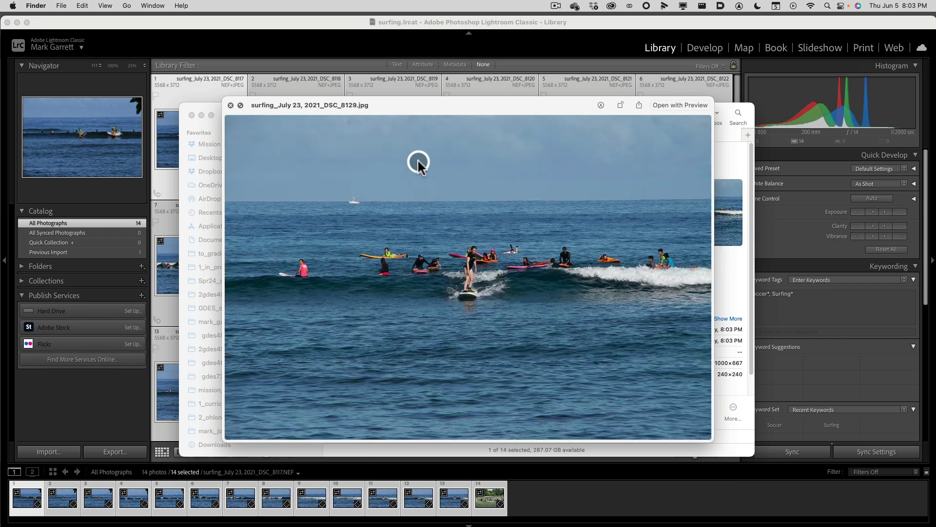
pyautogui.press('space')
pyautogui.press('Up')
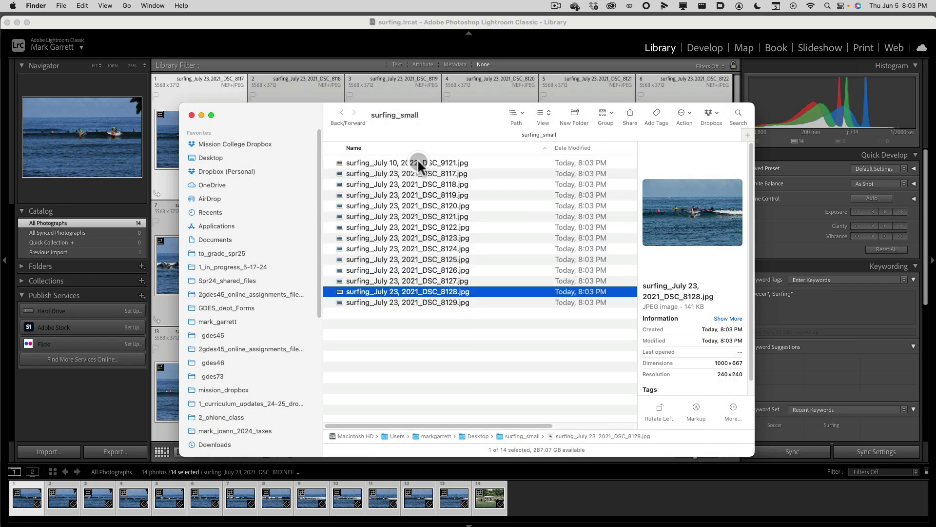
pyautogui.press('space')
pyautogui.press('Down')
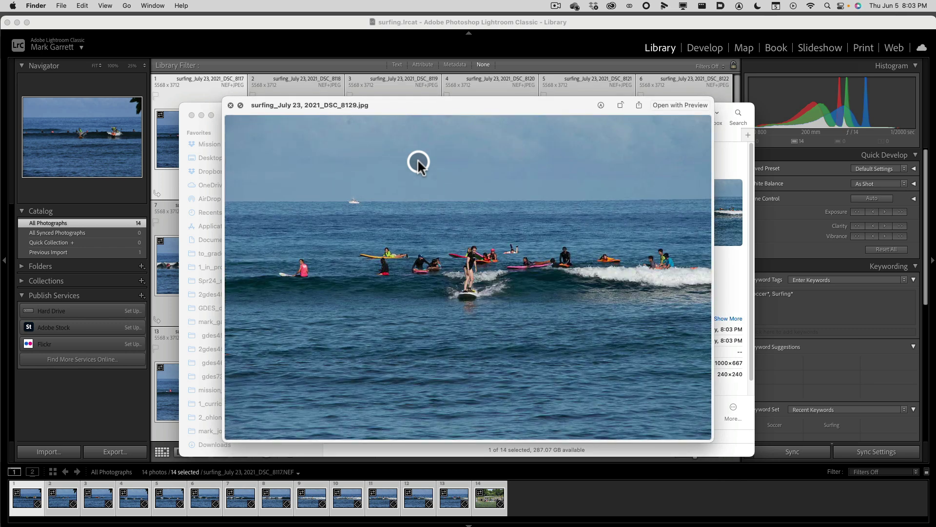
pyautogui.press('space')
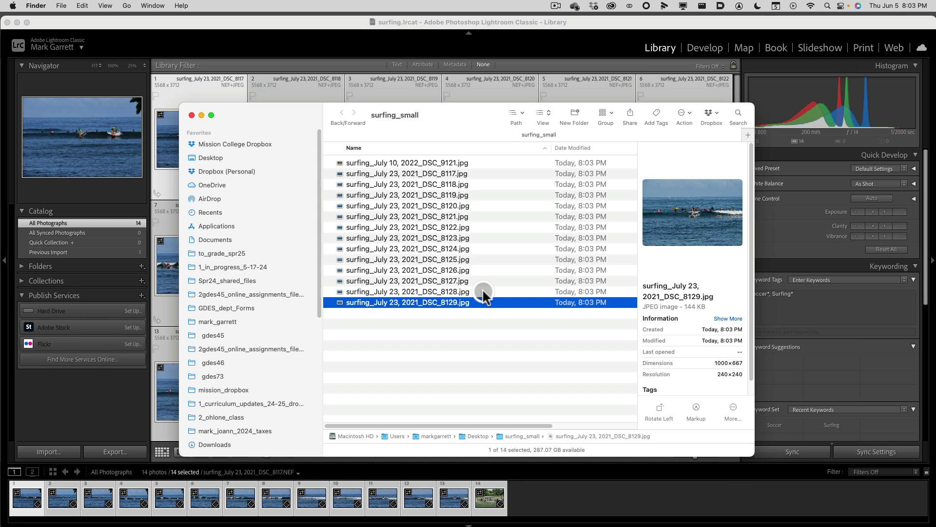
# - Bring Lightroom Classic forward, switch to the Lightroom_Classic_Demo2 folder in Finder, and enlarge its window
pyautogui.click(570, 22)
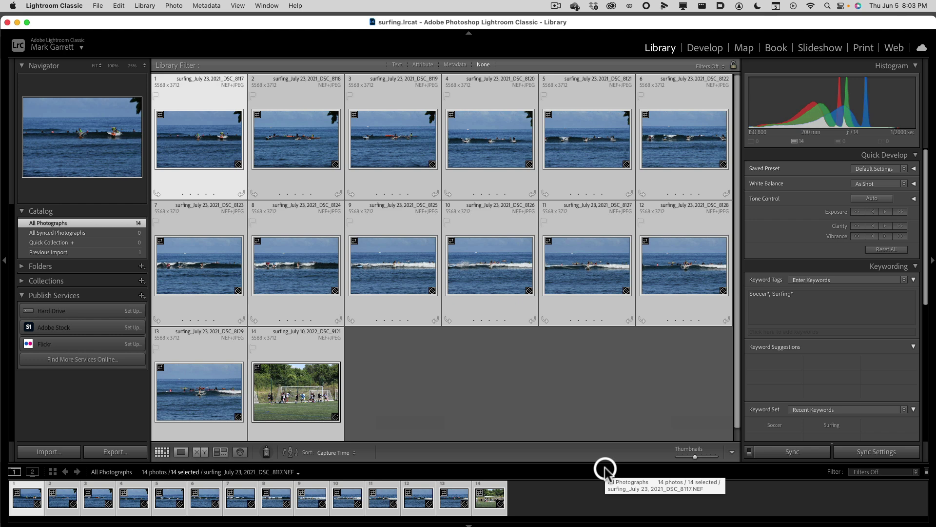
pyautogui.hotkey('ctrl', 'Up')
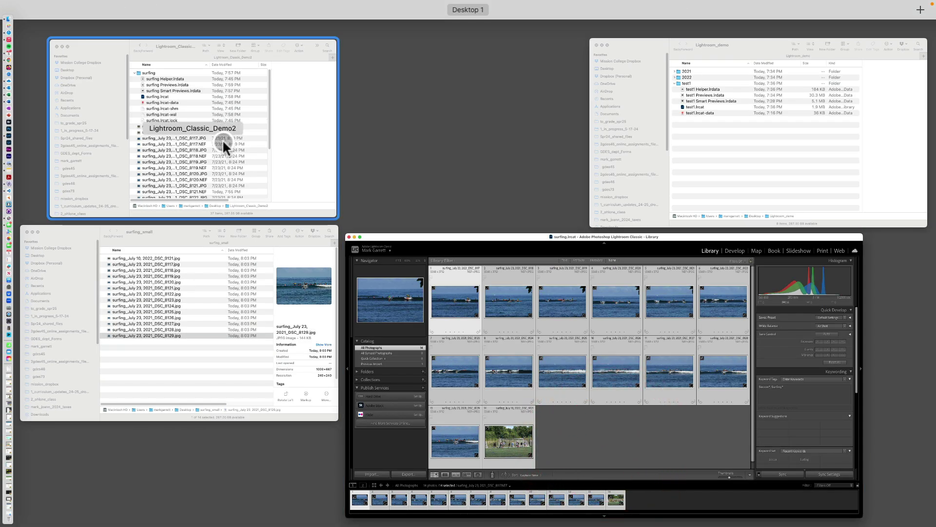
pyautogui.click(223, 139)
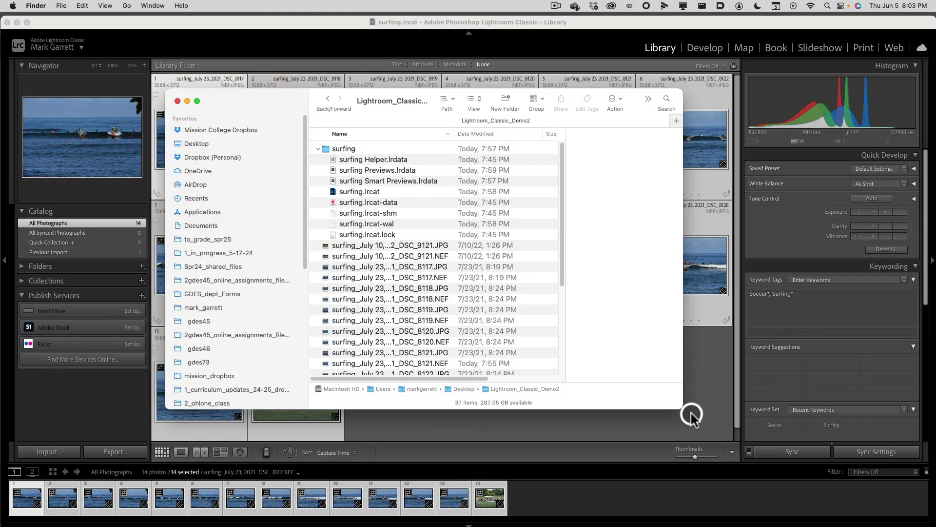
pyautogui.moveTo(698, 408); pyautogui.dragTo(839, 432)
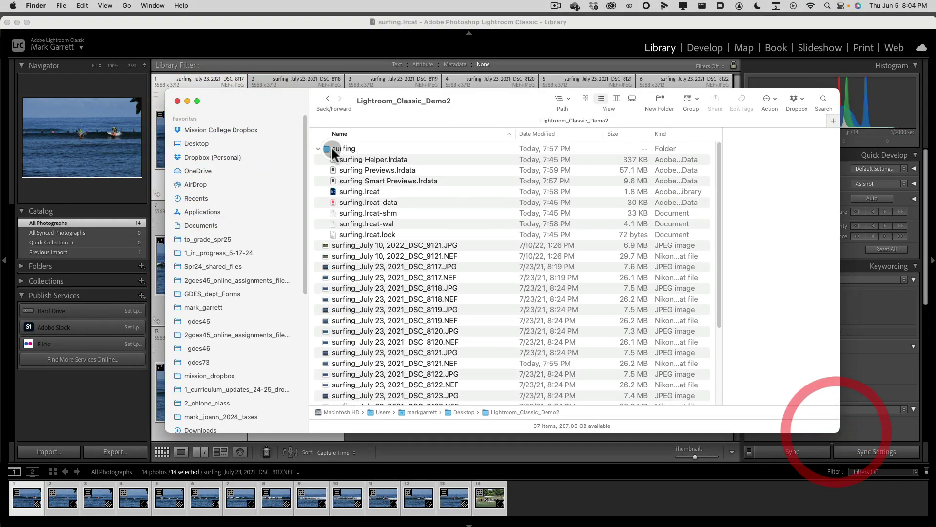
# - Examine the surfing catalog folder and its surfing Previews.lrdata file
pyautogui.click(319, 149)
pyautogui.click(322, 147)
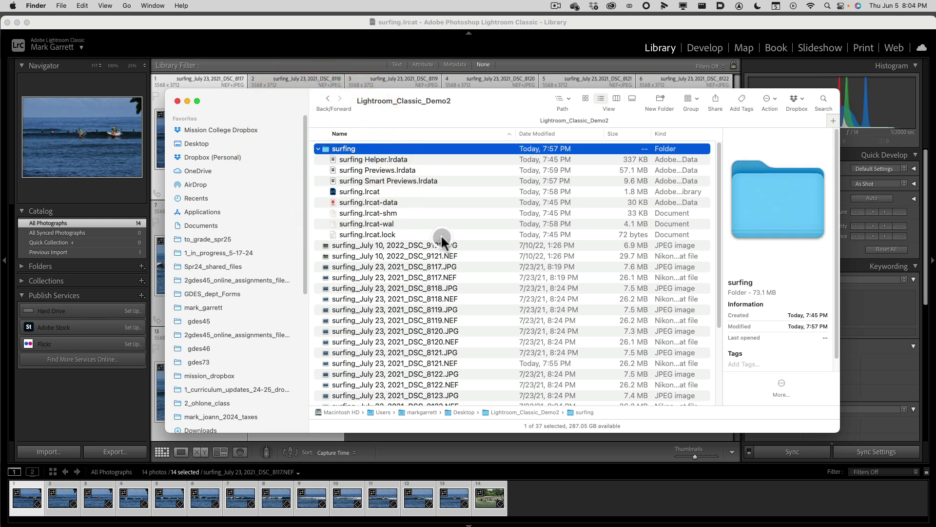
pyautogui.click(405, 170)
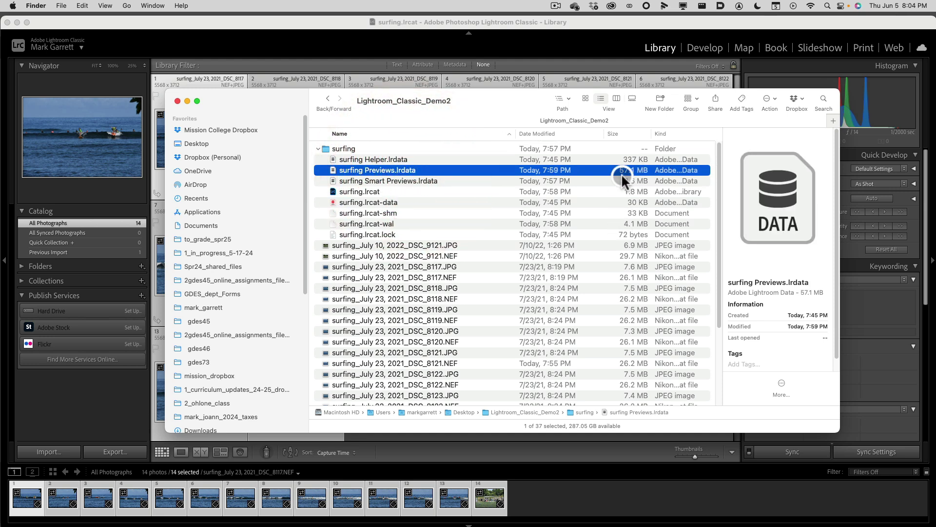
# - Examine the original JPG and NEF photos in the Lightroom_Classic_Demo2 folder, including their file sizes and dimensions
pyautogui.click(400, 244)
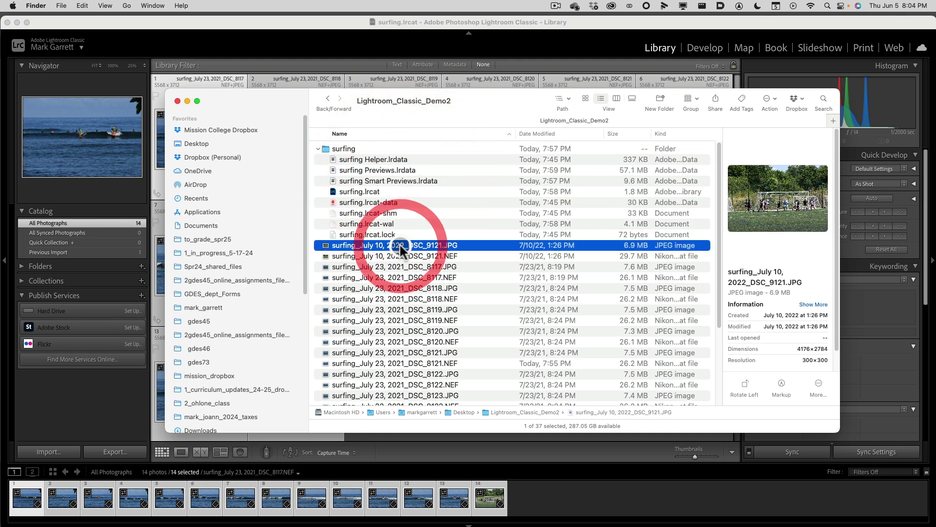
pyautogui.scroll(-5, 400, 244)
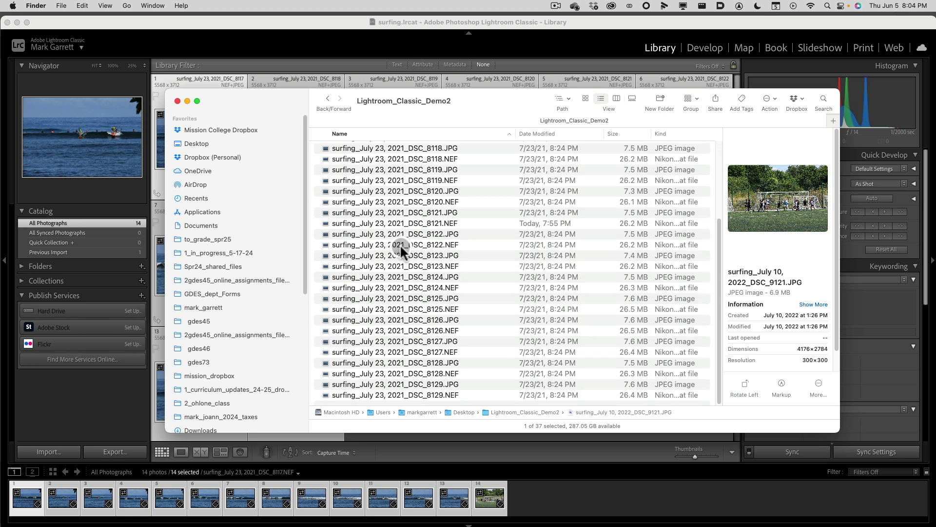
pyautogui.scroll(5, 400, 244)
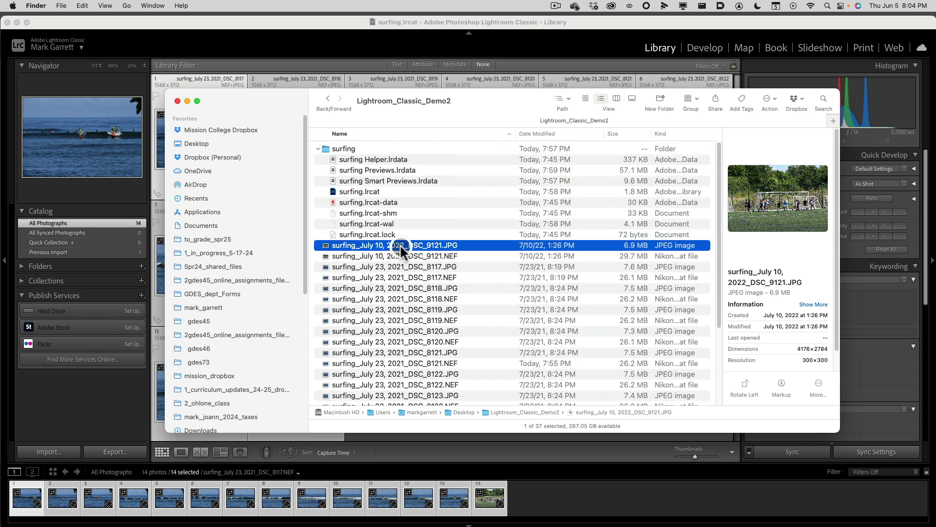
pyautogui.click(401, 299)
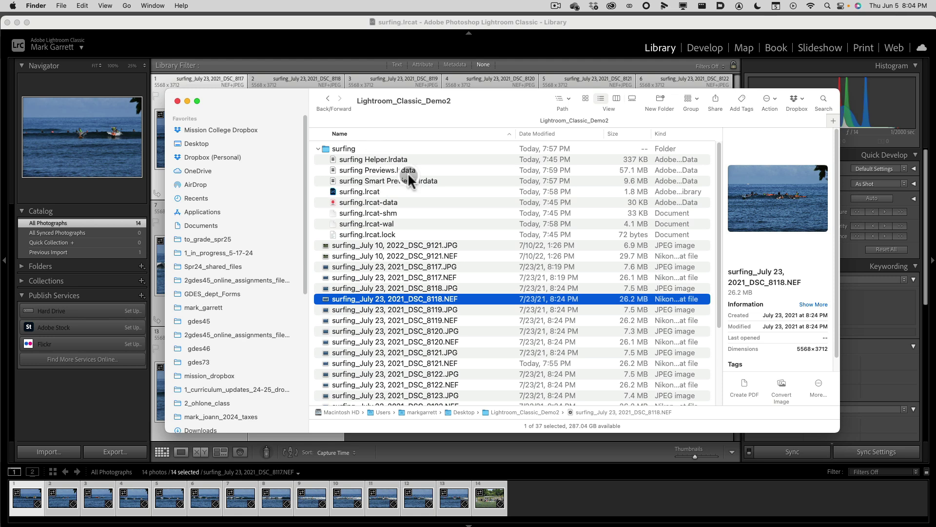
pyautogui.scroll(-5, 419, 367)
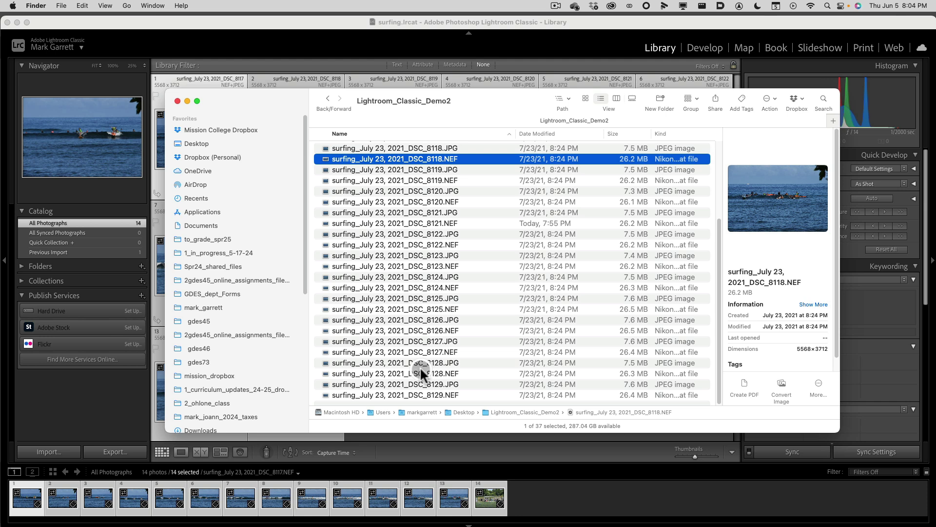
pyautogui.scroll(5, 420, 367)
pyautogui.scroll(-5, 420, 366)
pyautogui.scroll(5, 419, 367)
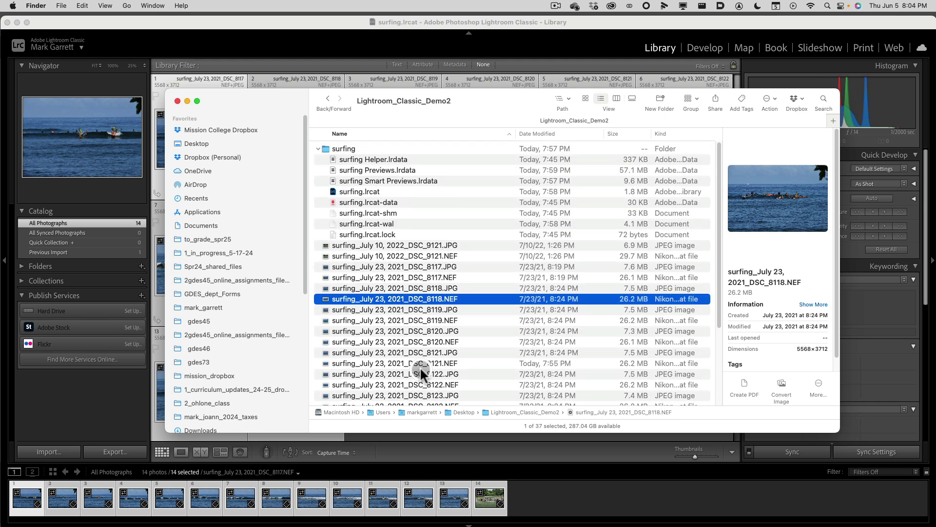